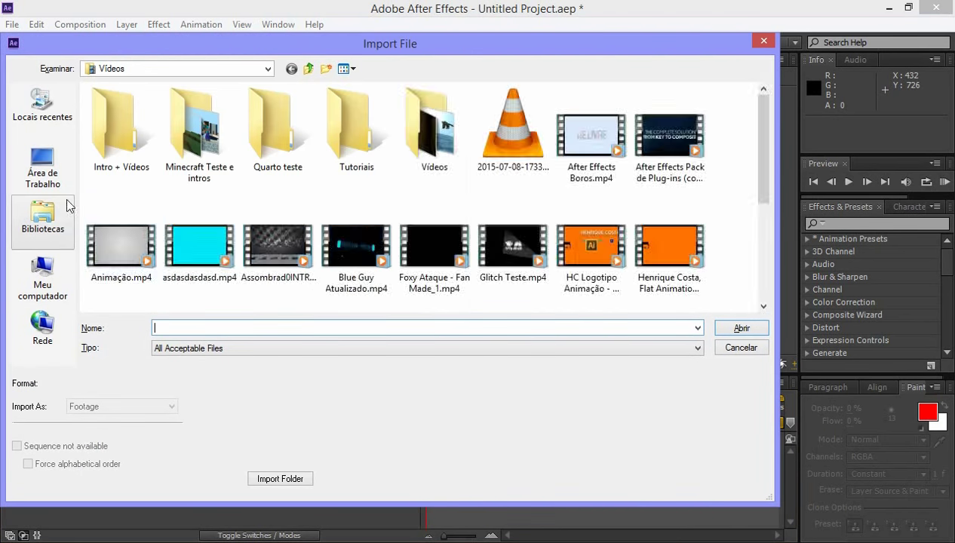
Import the earth map and night map JPGs from the Downloads > Espaço folder.
left_click(42, 278)
double_click(433, 121)
double_click(507, 120)
left_click(351, 147)
left_click(527, 149, "ctrl")
key("Return")
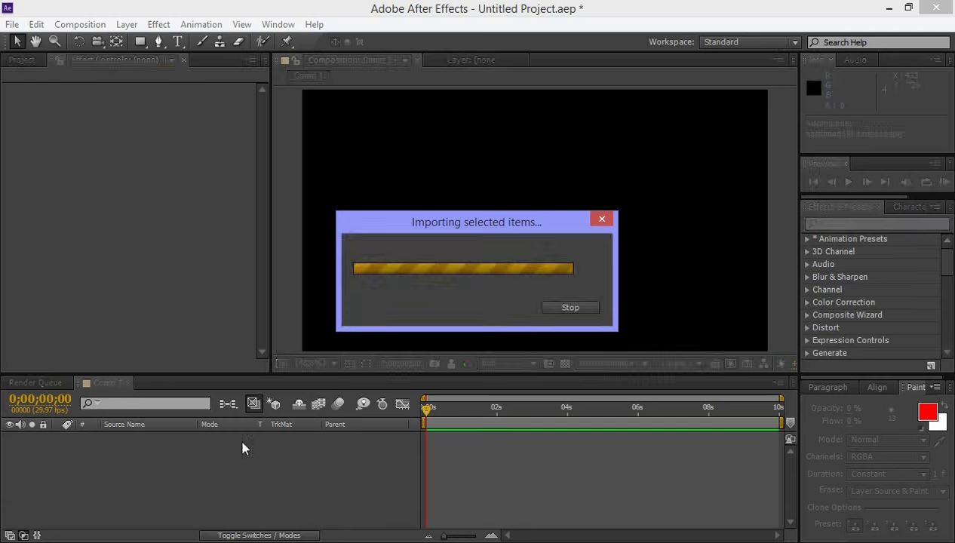
Create a composition named Terra and add the earth map as its layer.
key("ctrl+n")
type("Terra")
key("Return")
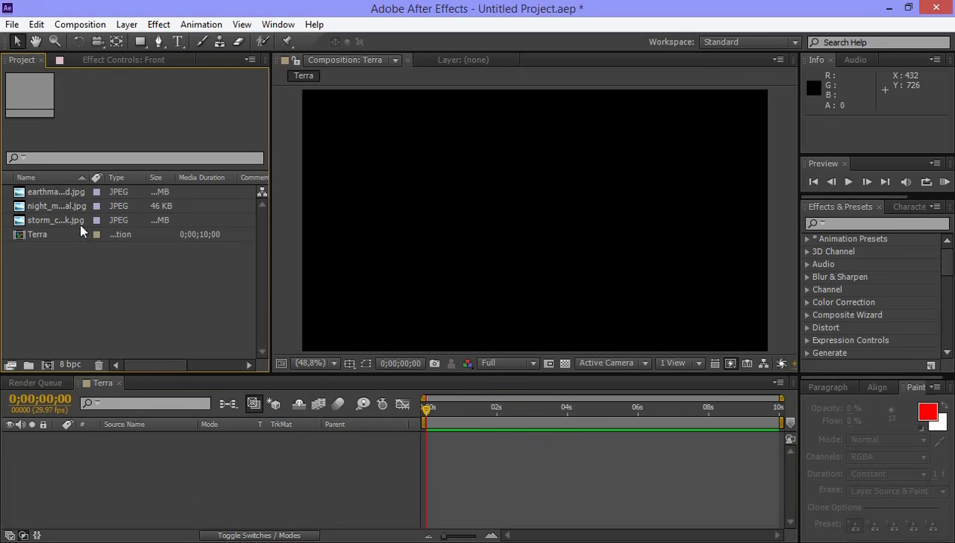
left_click_drag(56, 197, 139, 452)
Apply CC Sphere to the earth map with 45° light direction and light intensity 300.
type("CC Sp")
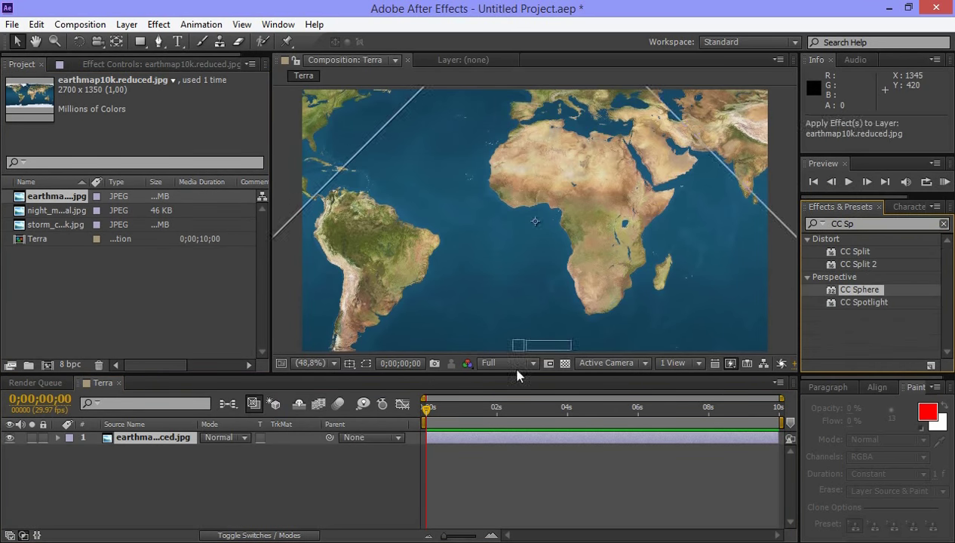
left_click_drag(859, 289, 693, 315)
left_click(167, 207)
type("45")
key("Return")
left_click_drag(157, 168, 373, 170)
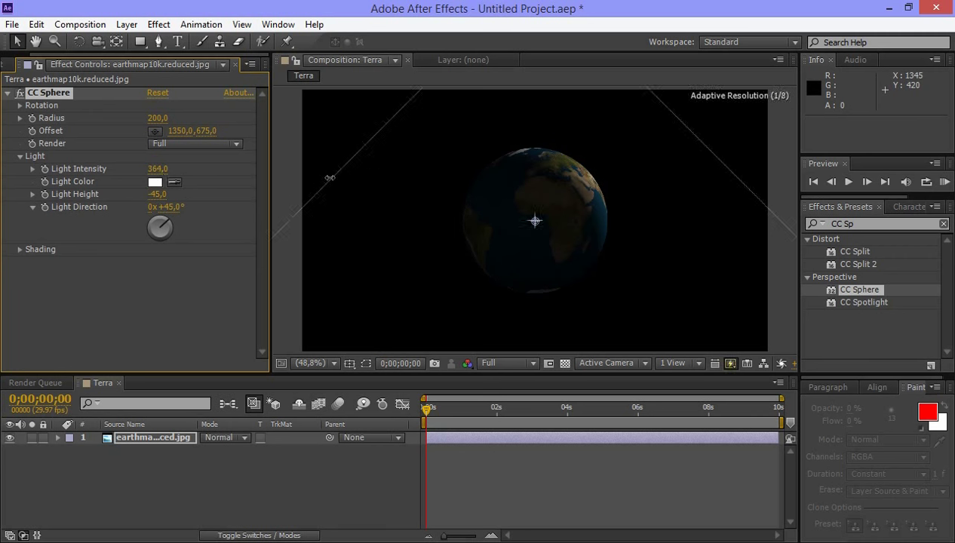
Set the CC Sphere light colour to light blue.
left_click(154, 181)
left_click(286, 304)
left_click(177, 237)
key("Return")
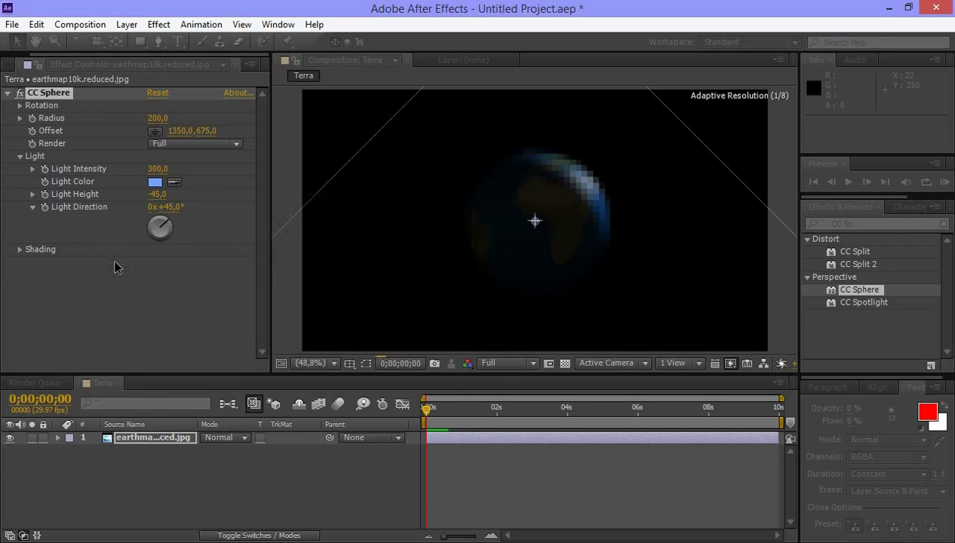
Set the globe's shading to Diffuse 0, Roughness 0.5 and Metal 75.
left_click(20, 248)
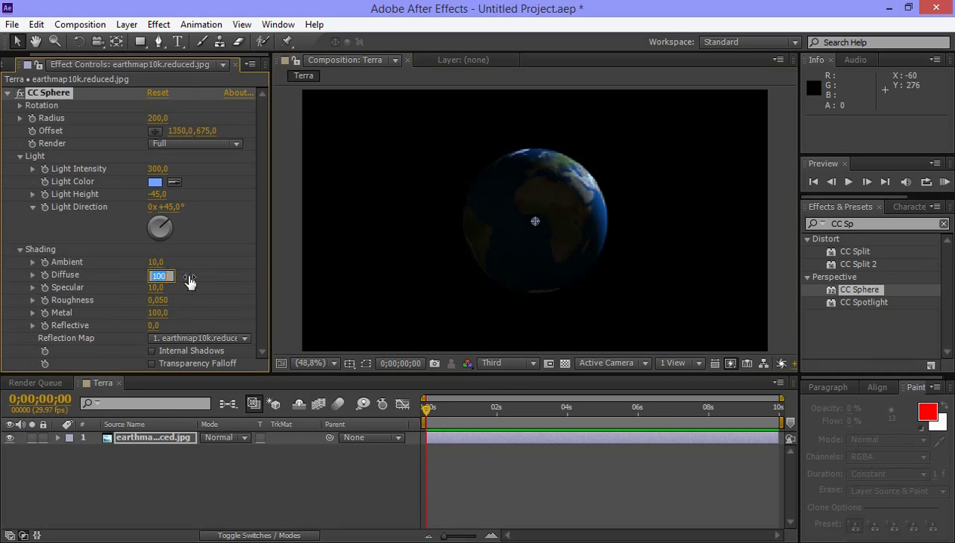
type("0")
key("Return")
left_click_drag(181, 298, 242, 302)
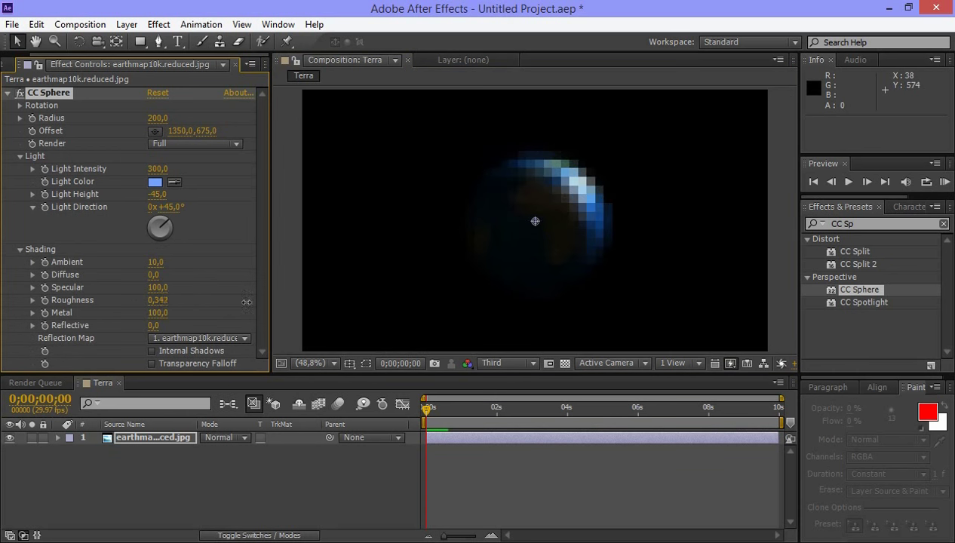
type("75")
key("Return")
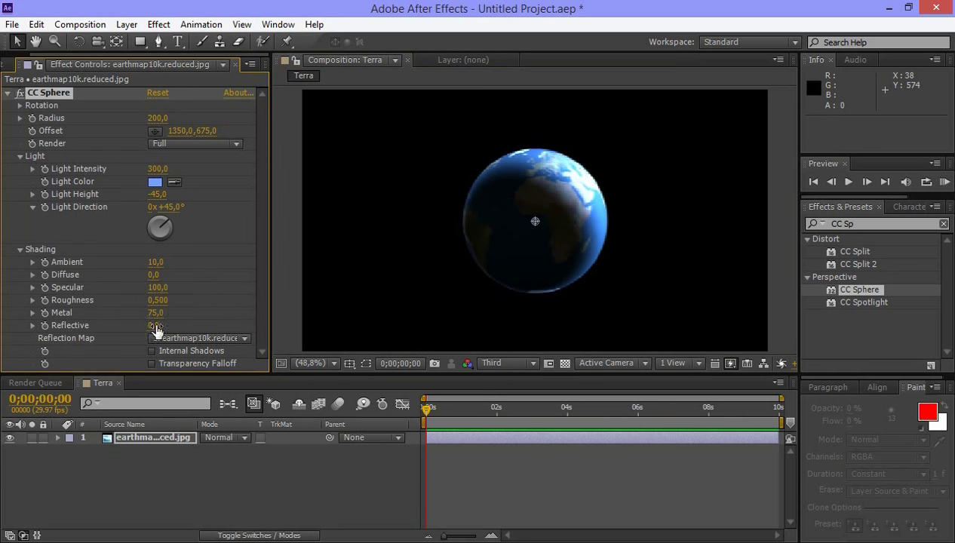
Adjust light intensity to 100, then 200, and preview at full quality.
left_click(157, 169)
type("100")
key("Return")
key("Return")
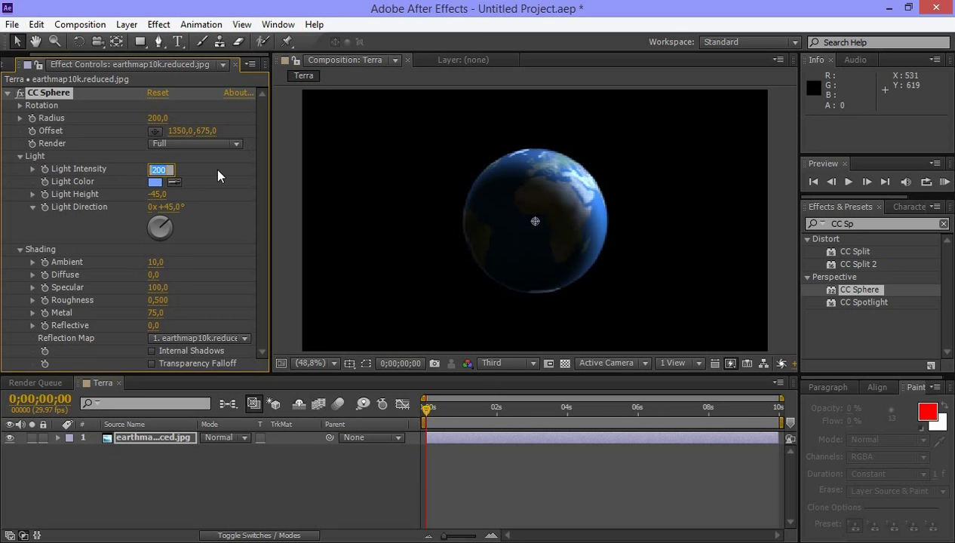
left_click(509, 362)
left_click(497, 337)
Import the night map image and add it as Terra's top layer.
key("ctrl+i")
double_click(511, 137)
left_click_drag(56, 211, 93, 445)
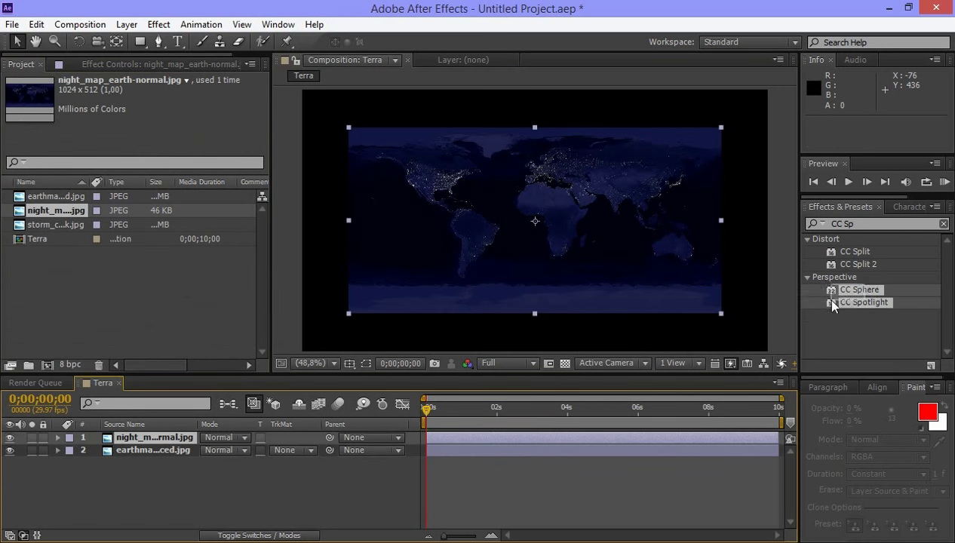
Apply CC Sphere to the night map, set its blend mode to Add, and rotate its light direction.
left_click_drag(859, 290, 147, 437)
left_click(224, 437)
left_click(300, 215)
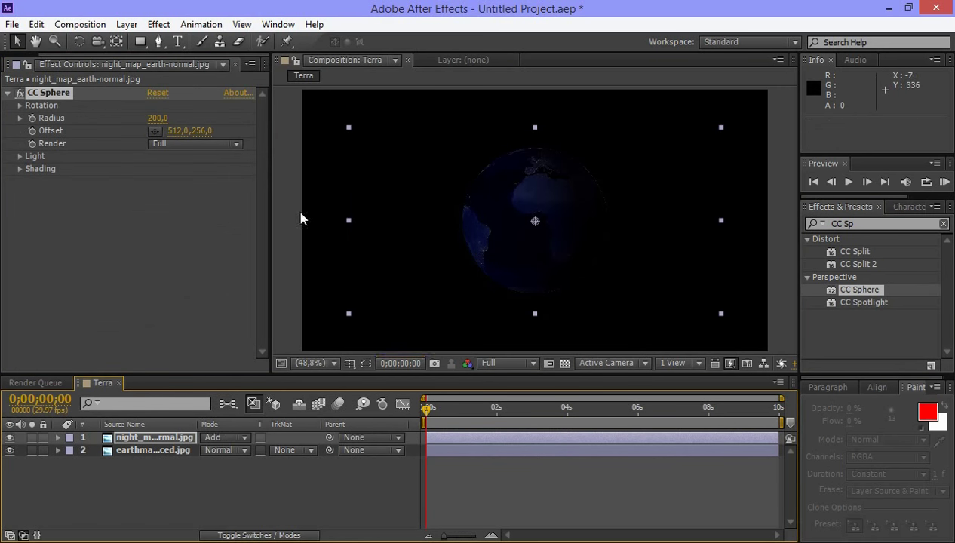
left_click(19, 155)
left_click(20, 155)
left_click(20, 168)
left_click(19, 155)
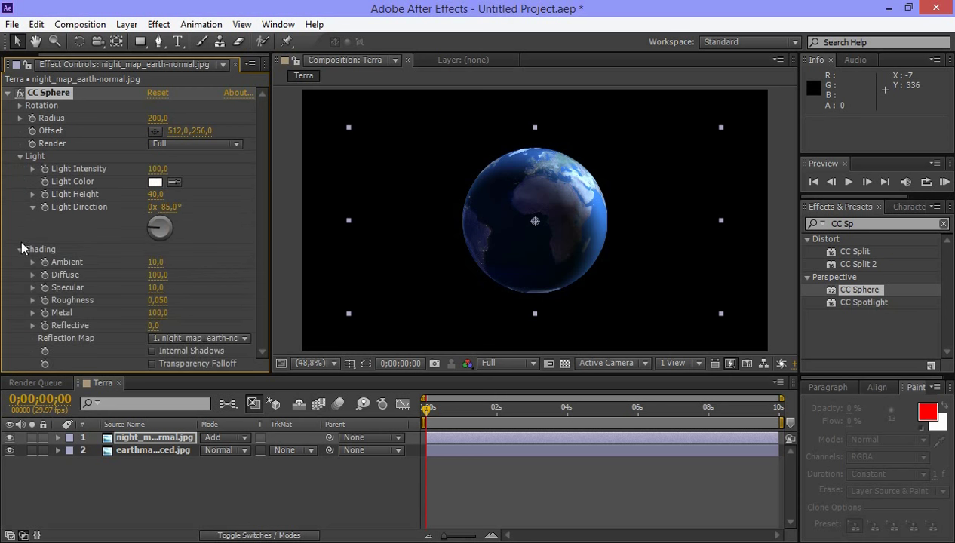
left_click(19, 246)
left_click_drag(160, 225, 153, 239)
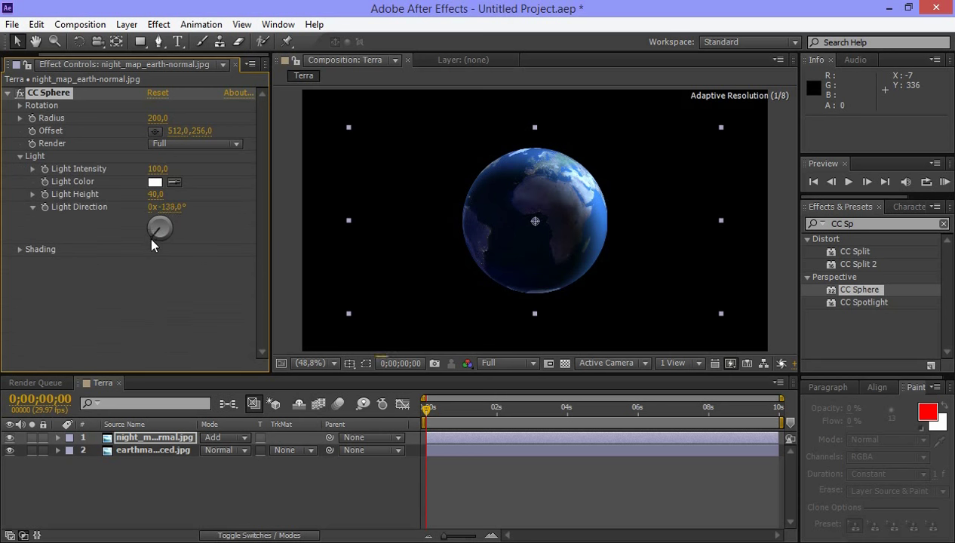
left_click(19, 155)
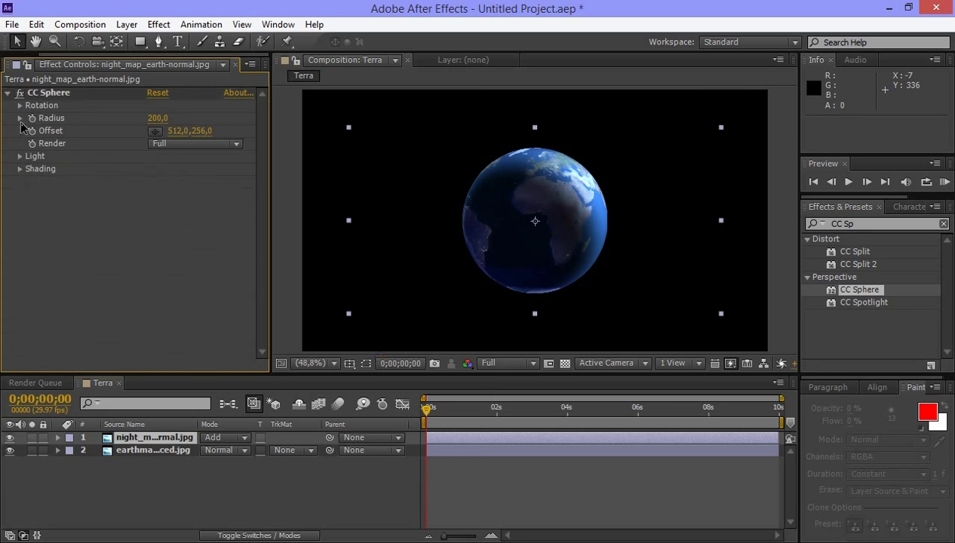
Add Curves to the night map ahead of CC Sphere, bending it up to brighten.
left_click(875, 224)
type("Curves")
mouse_move(852, 302)
left_mouse_down()
mouse_move(818, 310)
mouse_move(113, 181)
left_mouse_up()
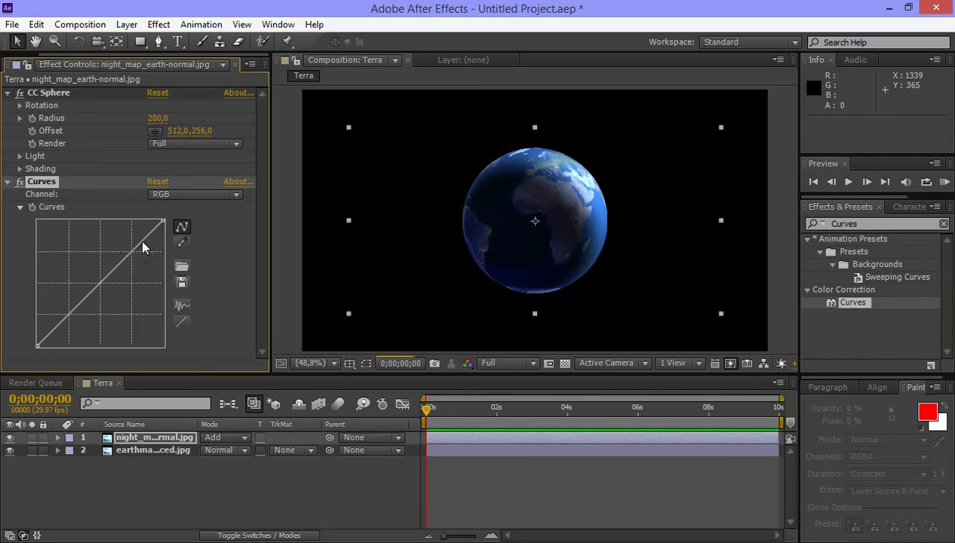
left_click_drag(41, 181, 45, 93)
left_click_drag(103, 172, 94, 158)
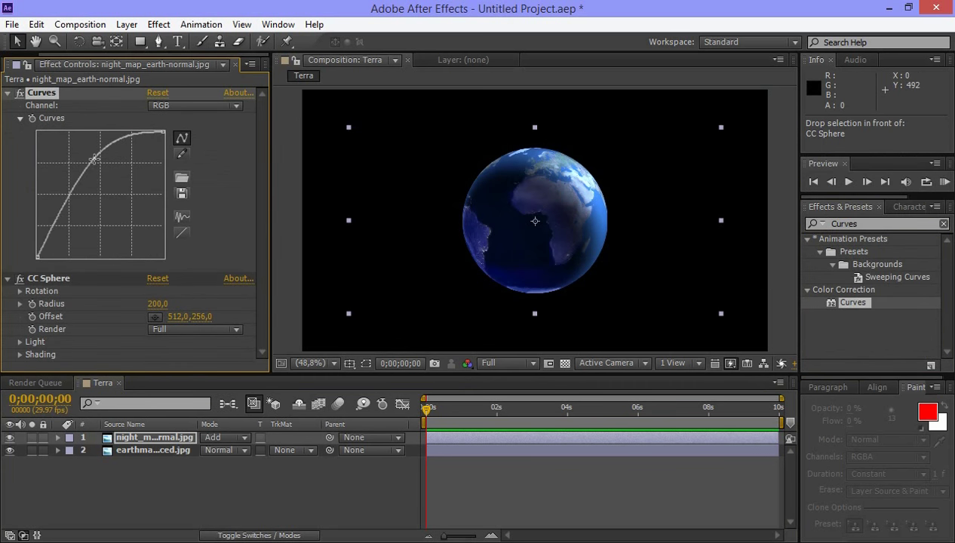
Apply Levels to the night map with input white 156 and gamma 0.32.
left_click(875, 224)
type("levels")
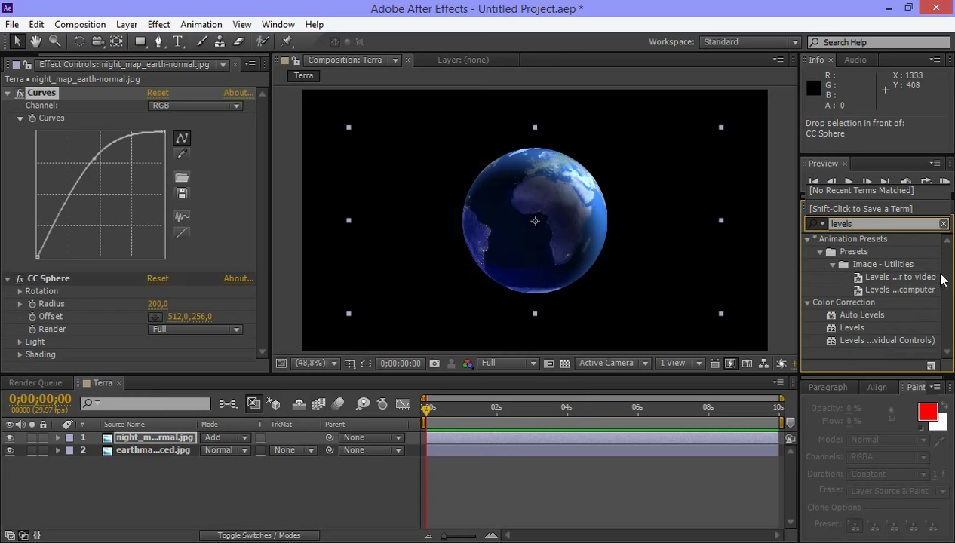
left_click_drag(851, 327, 179, 437)
left_click_drag(234, 273, 190, 271)
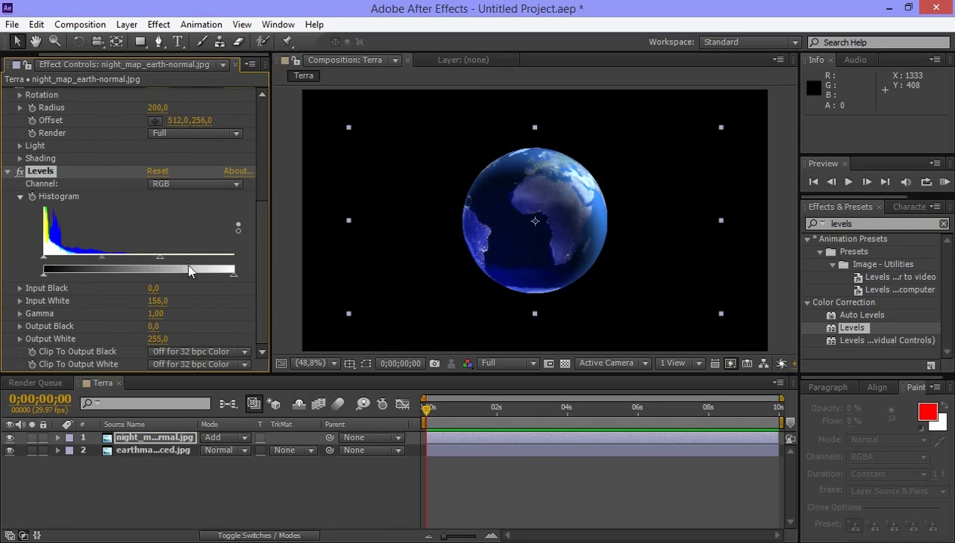
left_click_drag(135, 257, 137, 257)
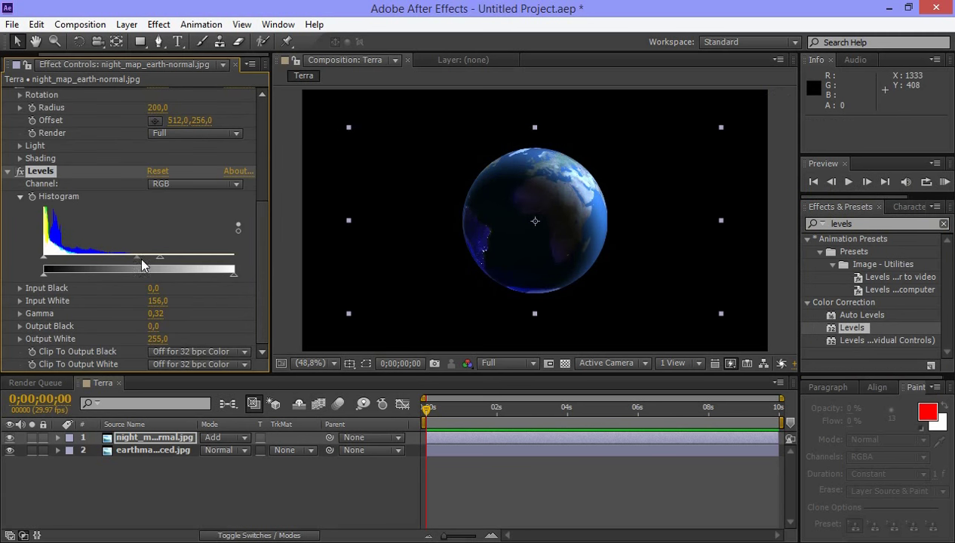
scroll(73, 126, "up", 5)
Collapse the night map's effects and create a new composition named Espaço.
left_click(7, 93)
left_click(6, 105)
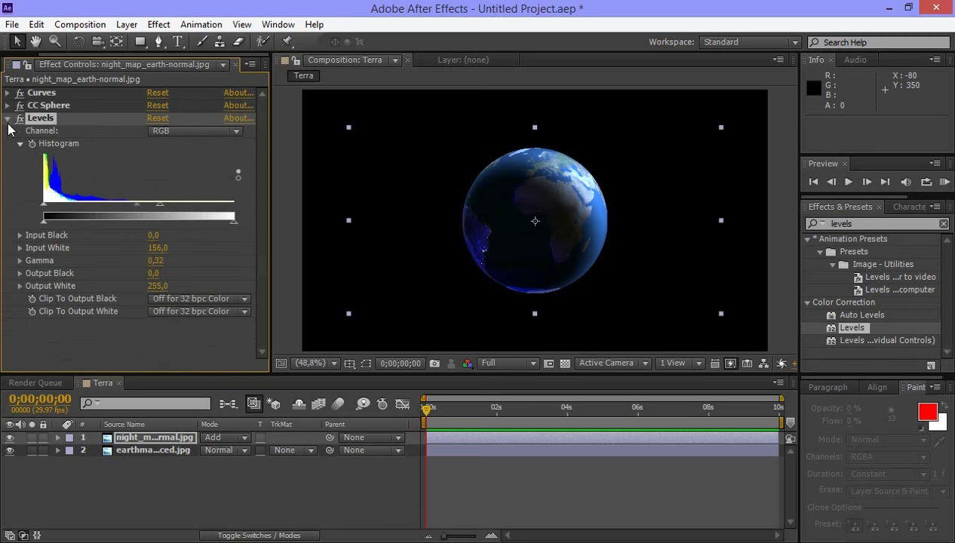
left_click(7, 118)
right_click(228, 499)
key("Escape")
key("ctrl+n")
type("Espaço")
key("Return")
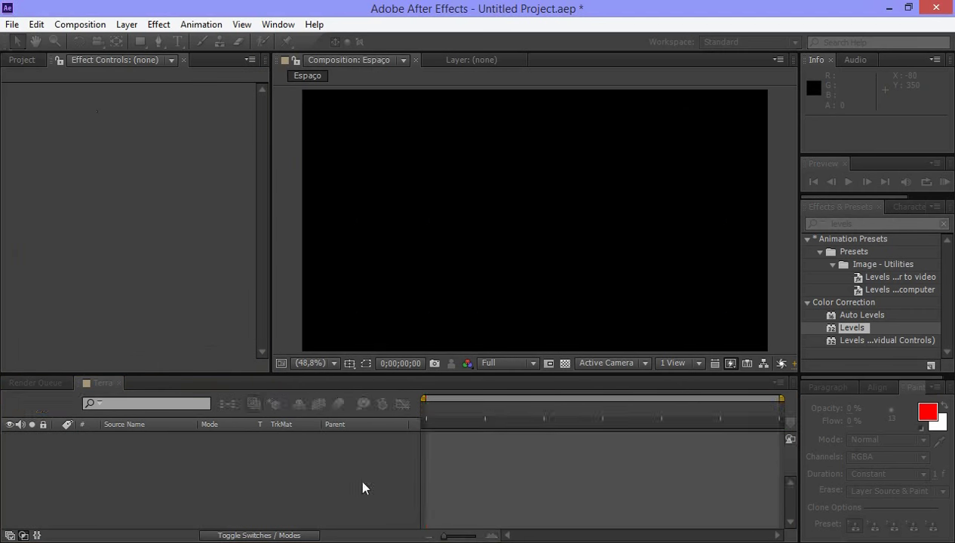
Import the universe nebula wallpaper from Imagens > Wallpaper into Espaço, scaled to fit the frame.
left_click(13, 59)
key("ctrl+i")
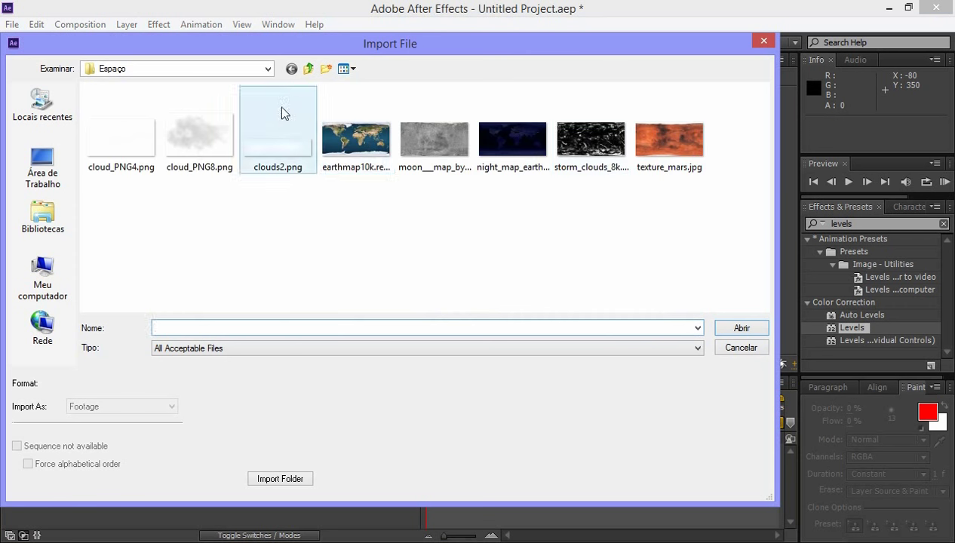
left_click(43, 277)
double_click(687, 124)
double_click(503, 120)
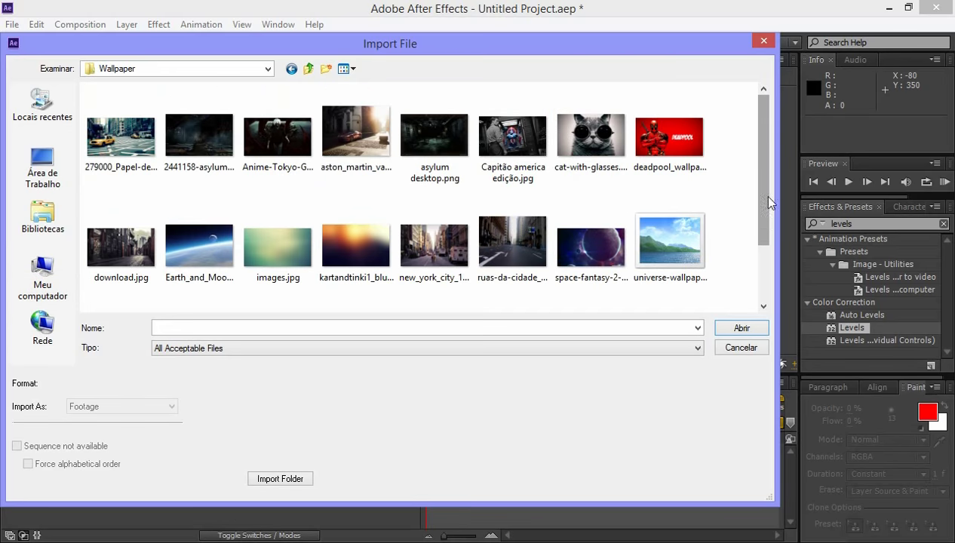
double_click(708, 181)
left_click_drag(56, 267, 178, 450)
scroll(396, 217, "down", 2)
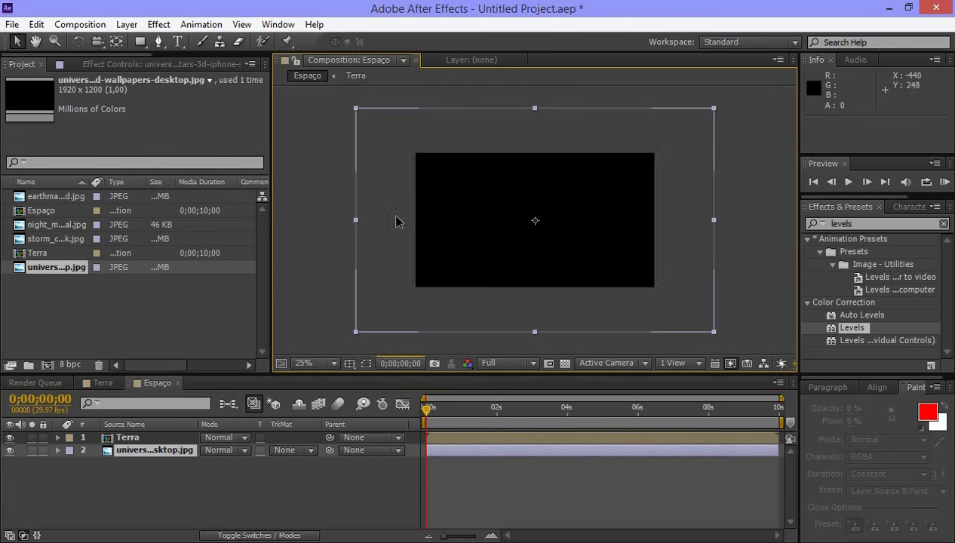
left_click_drag(354, 332, 377, 321)
Copy the wallpaper into Terra as a hidden bottom layer.
key("ctrl+c")
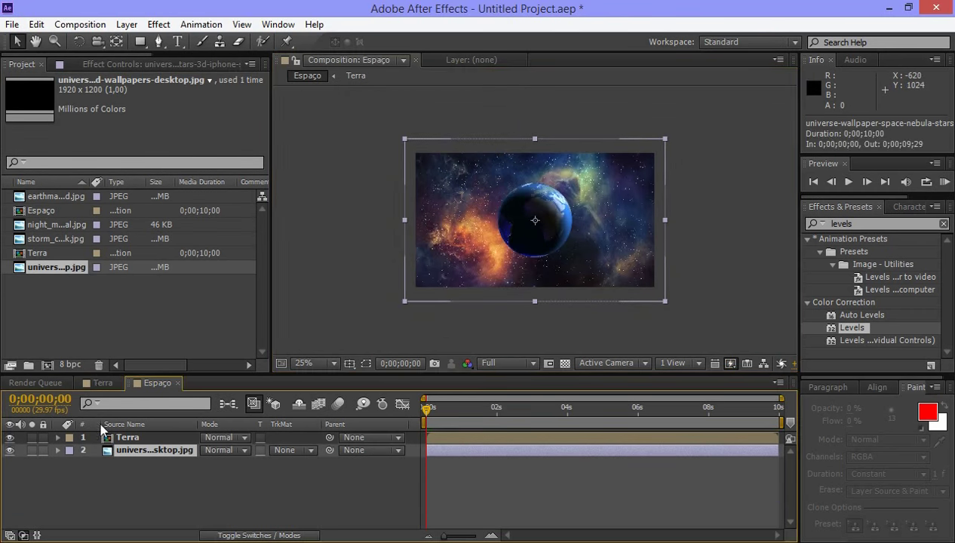
double_click(106, 437)
key("ctrl+v")
key("ctrl+shift+bracketleft")
left_click(9, 462)
Make the earth's CC Sphere reflect the universe wallpaper with reflectiveness 20.
left_click(151, 451)
left_click(120, 66)
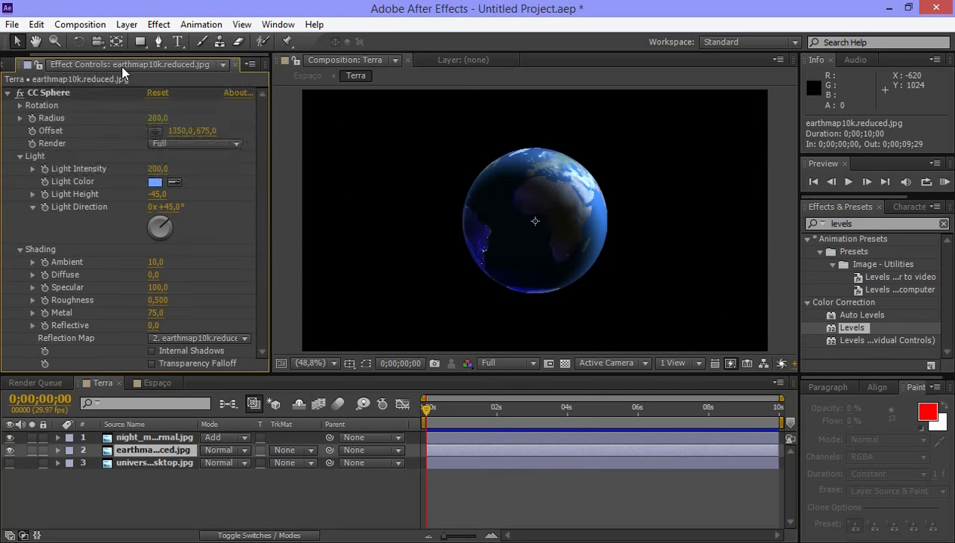
left_click(159, 338)
left_click(181, 381)
left_click_drag(156, 325, 170, 322)
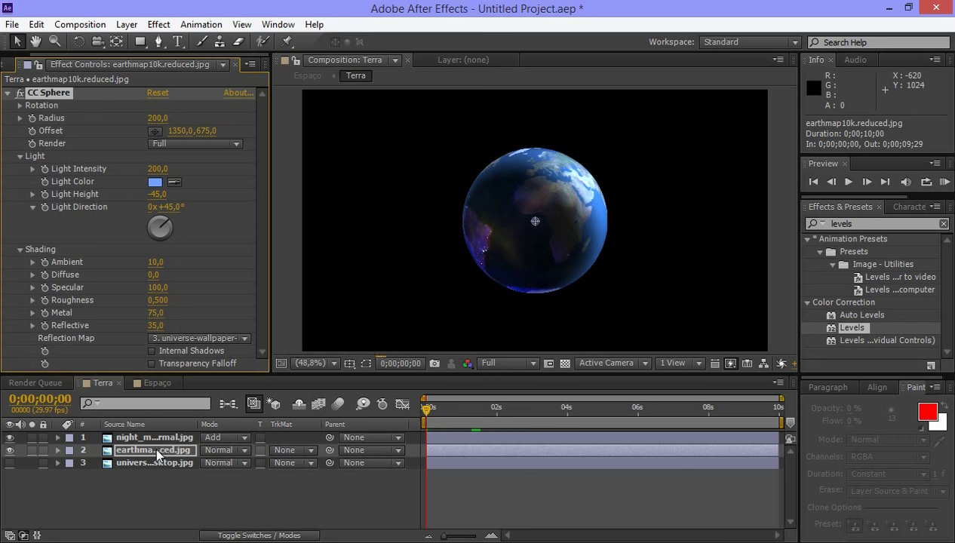
Go back to Espaço and select the Earth layer.
left_click(156, 383)
left_click(311, 362)
left_click(313, 111)
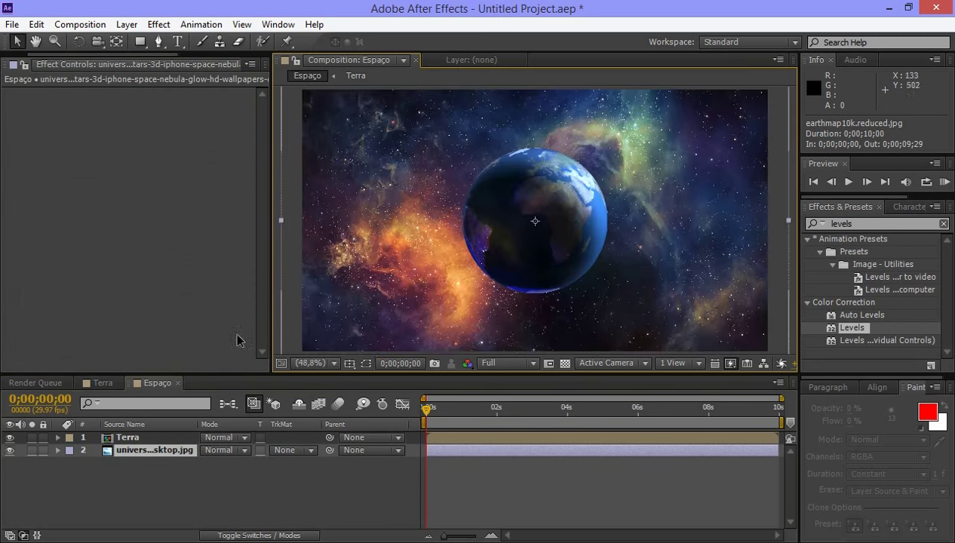
Nudge the Earth left and import the three cloud images from the Espaço folder.
left_click_drag(480, 237, 466, 228)
left_click(205, 497)
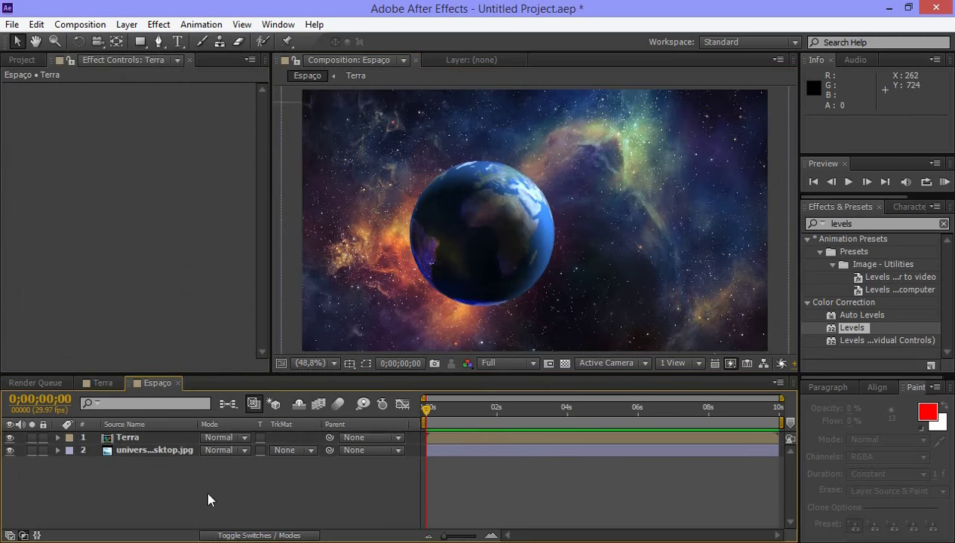
key("ctrl+i")
key("BackSpace")
double_click(479, 132)
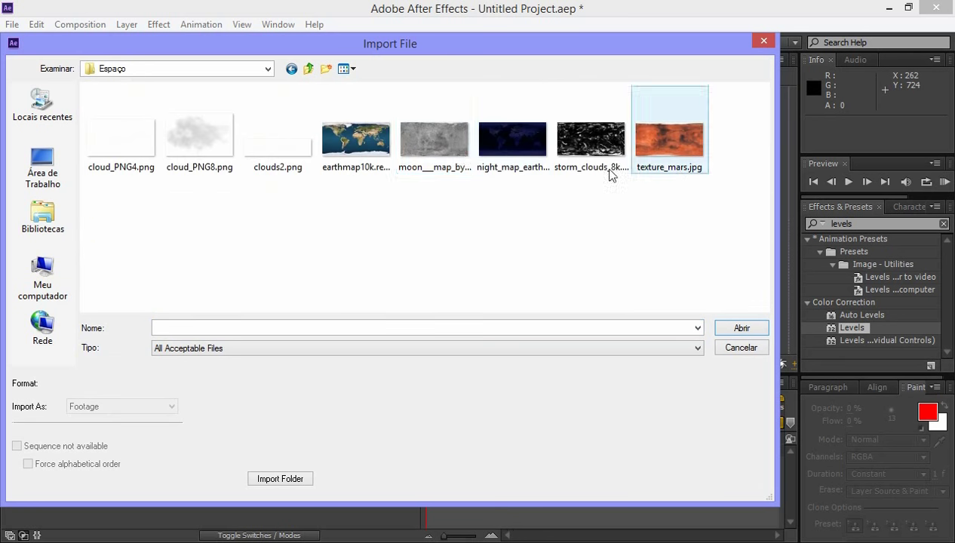
left_click_drag(98, 198, 302, 113)
key("Return")
Apply Curves to the nebula background and bend it down to darken.
right_click(160, 479)
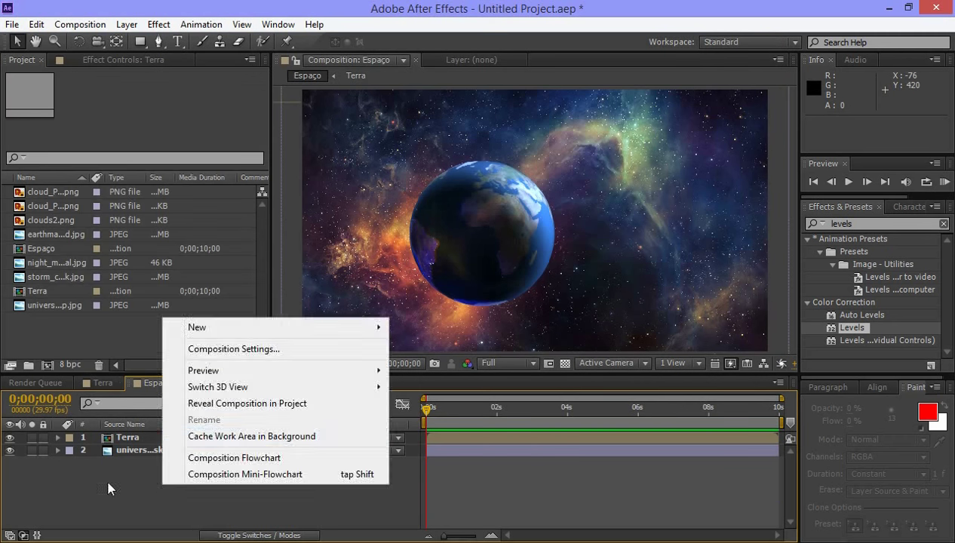
left_click(151, 451)
left_click(875, 223)
type("Curv")
double_click(852, 302)
mouse_move(115, 180)
left_mouse_down()
mouse_move(117, 220)
mouse_move(132, 206)
mouse_move(92, 192)
left_mouse_up()
Lower the Green channel curve and shape the Red curve into a contrast S.
left_click(194, 106)
left_click(162, 119)
left_click(194, 106)
left_click(181, 174)
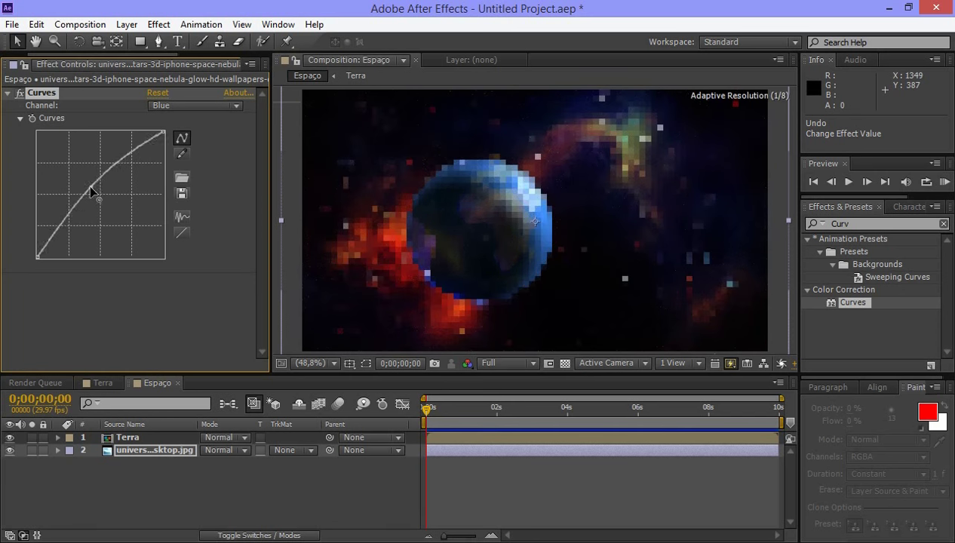
left_click(163, 106)
left_click(162, 137)
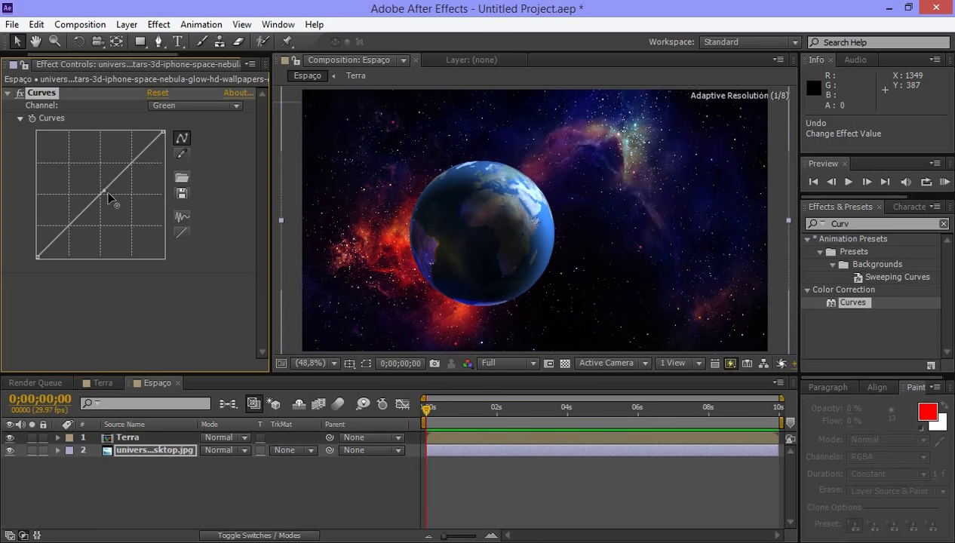
left_click_drag(106, 192, 111, 196)
key("Up")
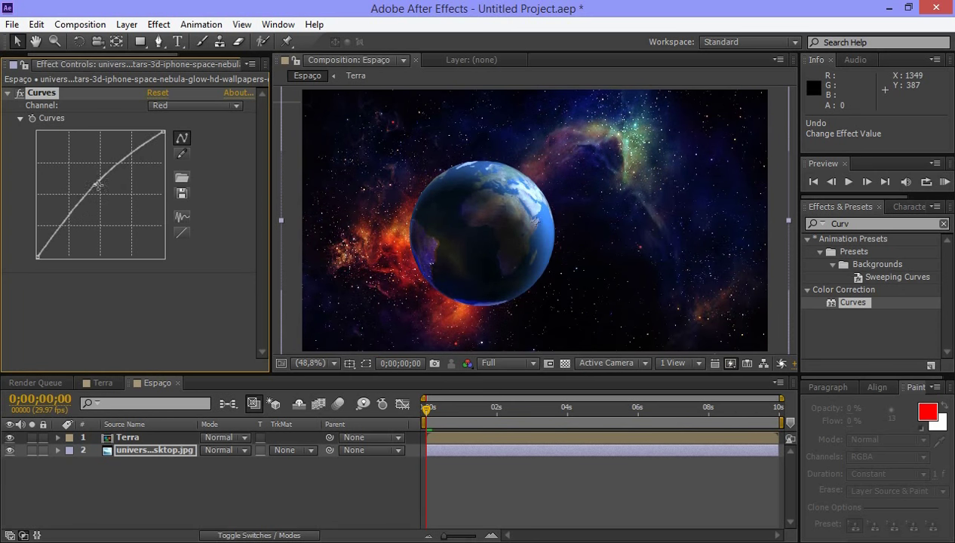
mouse_move(102, 198)
left_mouse_down()
mouse_move(77, 226)
mouse_move(83, 225)
left_mouse_up()
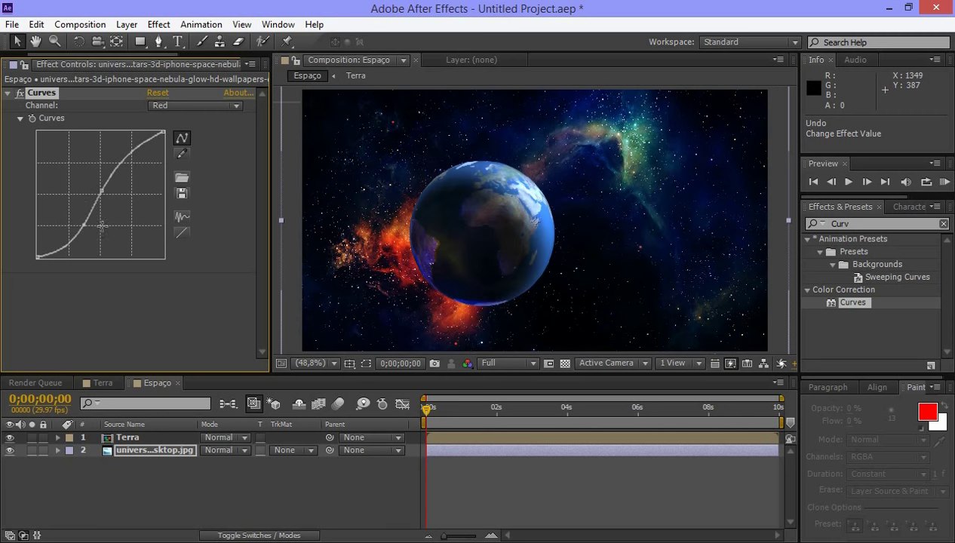
left_click(155, 433)
right_click(220, 494)
Create a solid named Flare and apply Video Copilot Optical Flares to it.
mouse_move(255, 337)
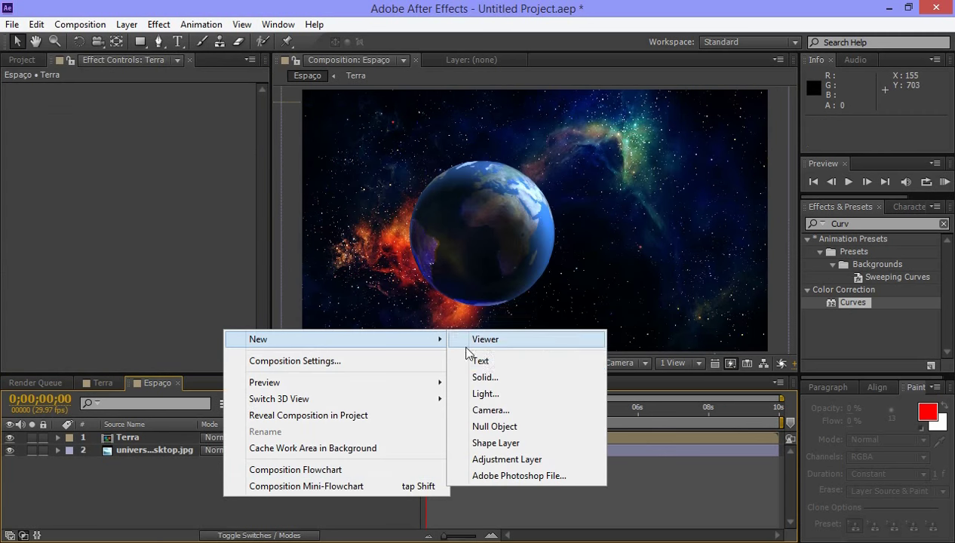
left_click(483, 375)
type("Flare")
left_click(521, 409)
left_click(160, 25)
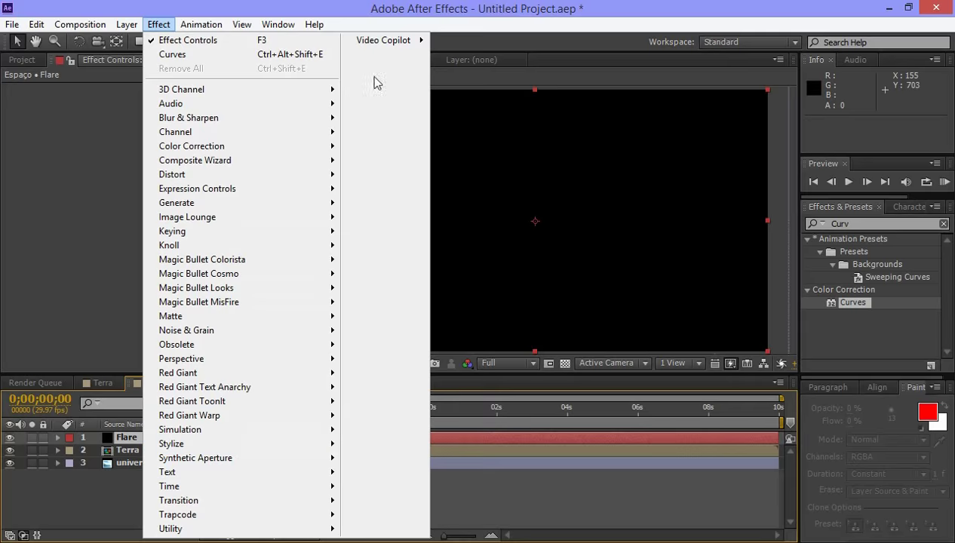
mouse_move(383, 40)
left_click(460, 40)
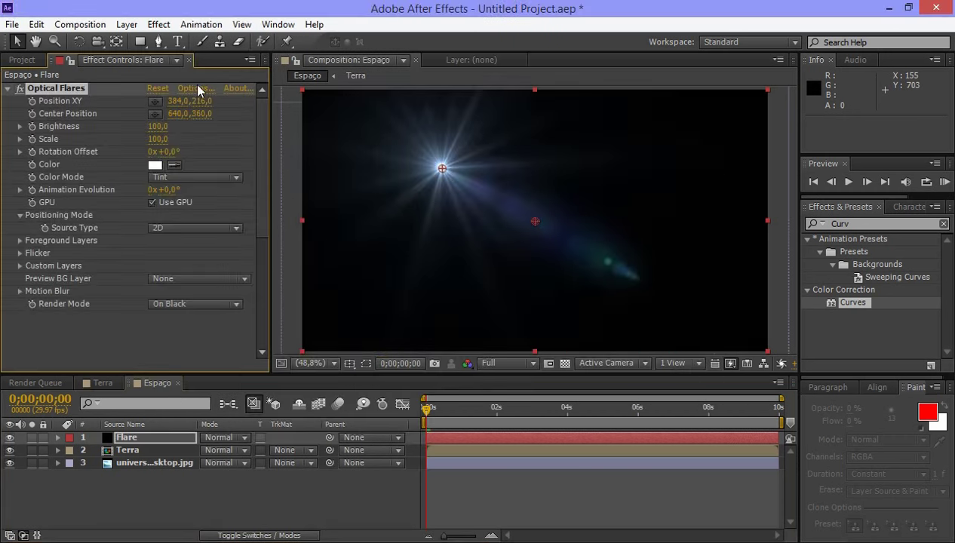
Load the Cool Flare preset and remove four elements from the flare stack.
left_click(197, 89)
double_click(714, 392)
left_click_drag(943, 369, 948, 513)
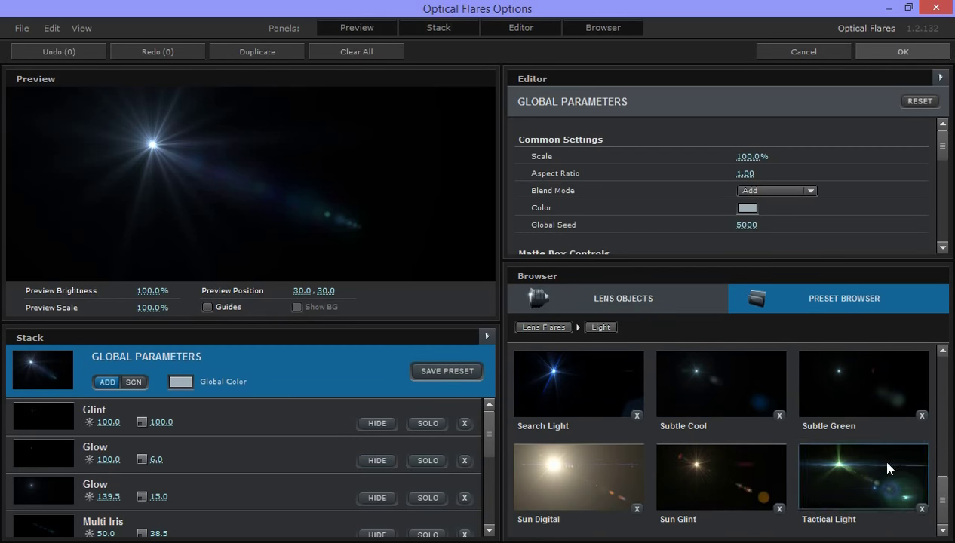
mouse_move(943, 392)
left_mouse_down()
mouse_move(943, 513)
mouse_move(930, 419)
left_mouse_up()
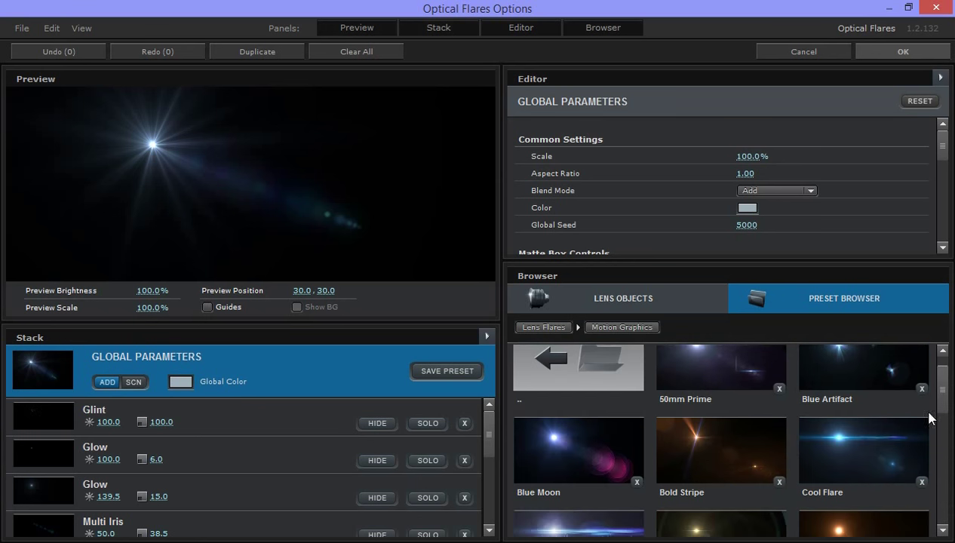
left_click(931, 419)
left_click_drag(487, 418, 488, 472)
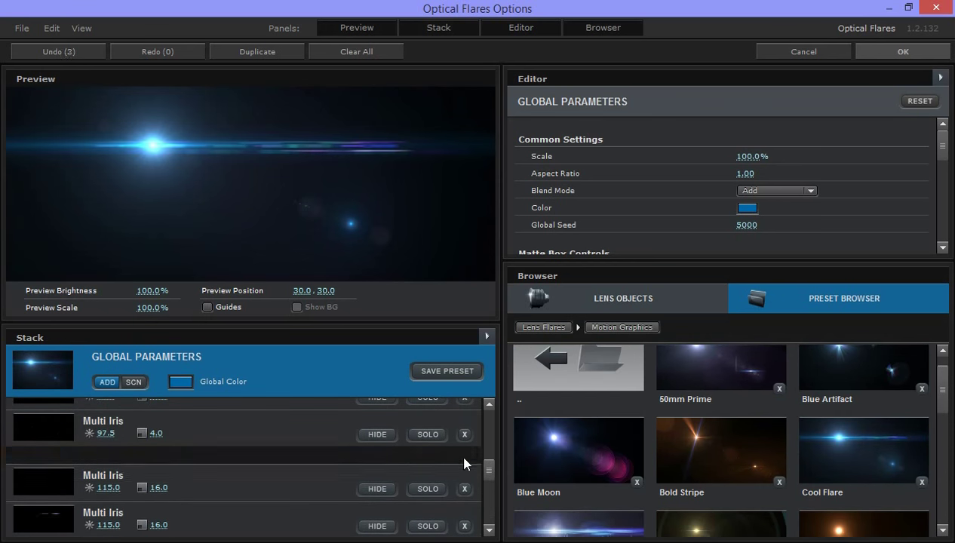
left_click(464, 435)
left_click(462, 417)
left_click(463, 439)
left_click(463, 440)
left_click(464, 439)
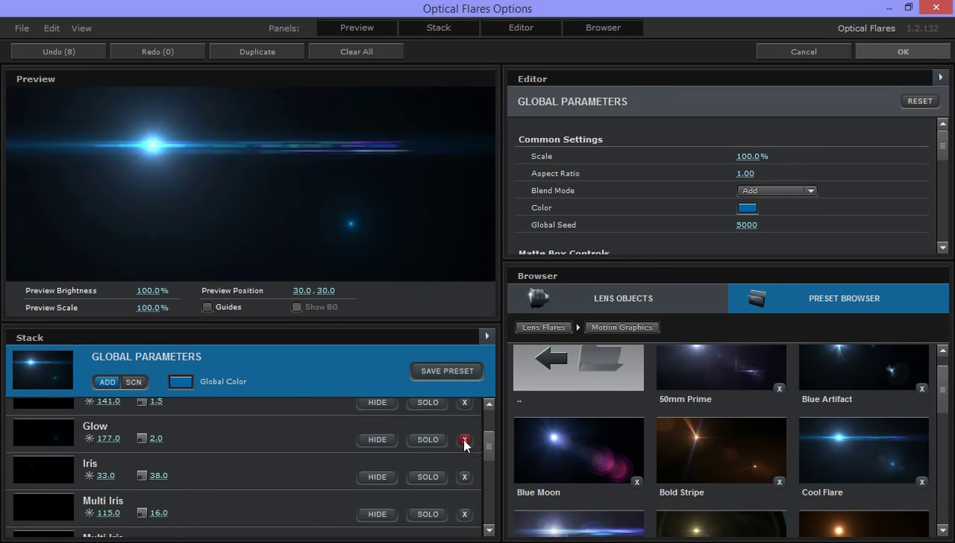
left_click(903, 52)
Place the flare at the Earth's upper-right edge with brightness 150, rendered On Transparent.
left_click_drag(442, 168, 523, 182)
left_click(160, 127)
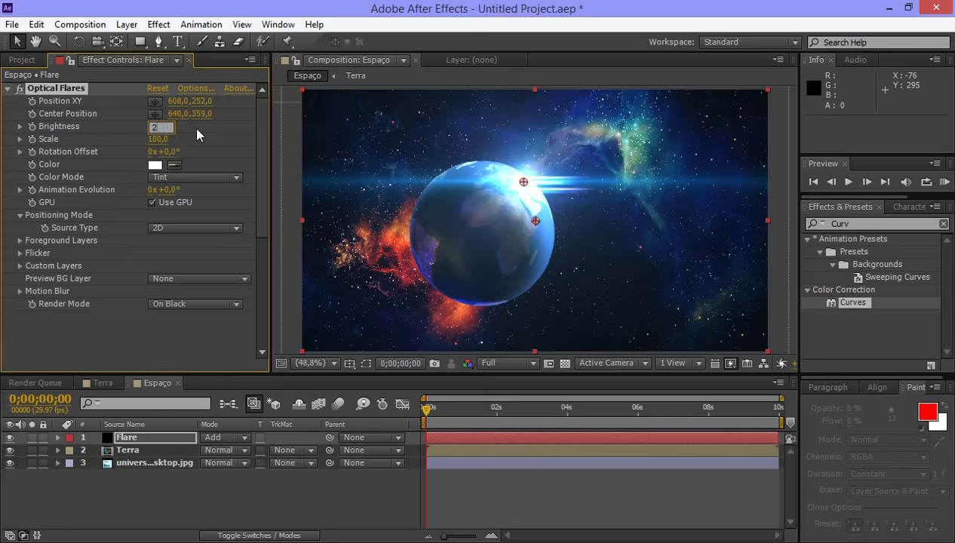
type("240")
key("Return")
left_click(193, 303)
left_click(188, 337)
type("150")
key("Return")
Check the Terra composition, then return to Espaço.
left_click(166, 506)
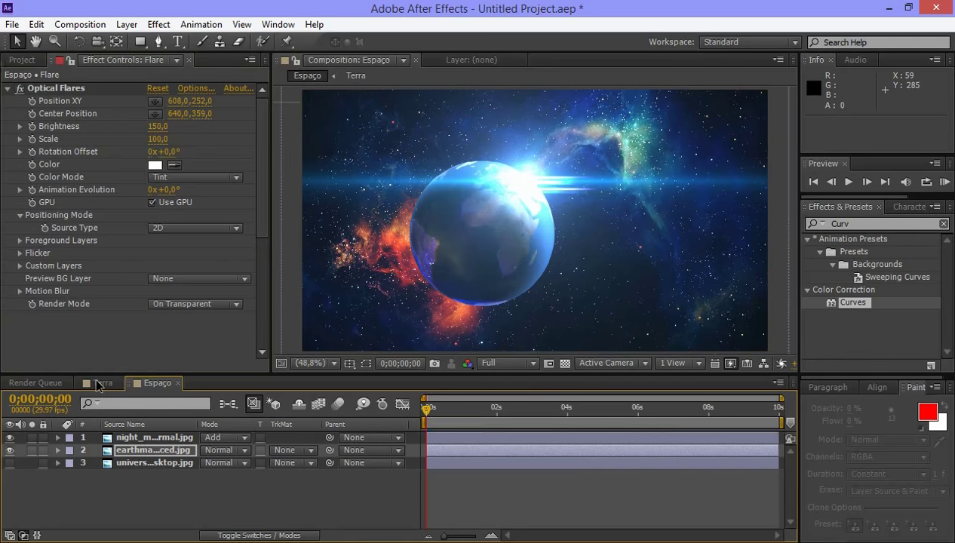
left_click(98, 383)
left_click(145, 382)
key("ctrl+i")
key("Escape")
Put cloud_PNG4.png into the Espaço timeline in place of cloud_PNG8.
left_click(22, 59)
left_click_drag(47, 139, 88, 443)
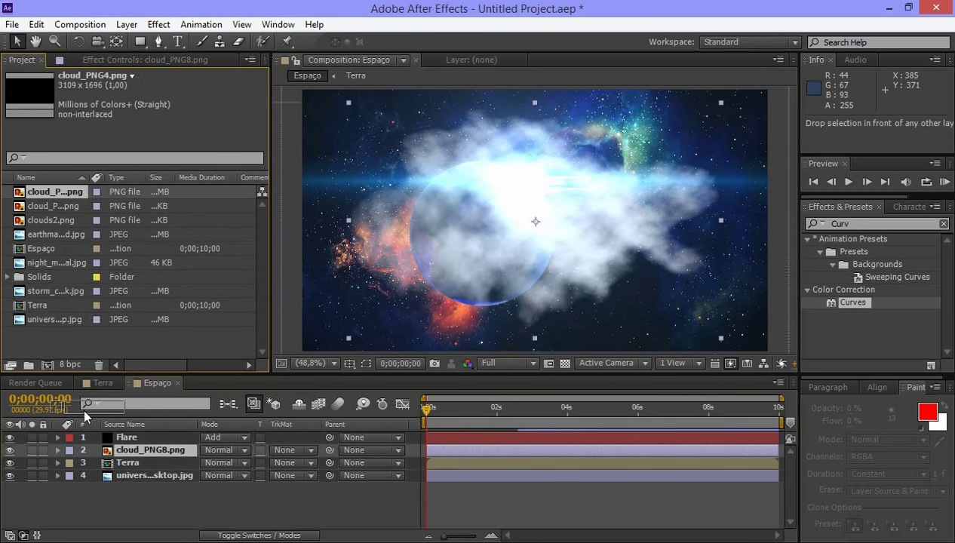
left_click_drag(351, 60, 377, 65)
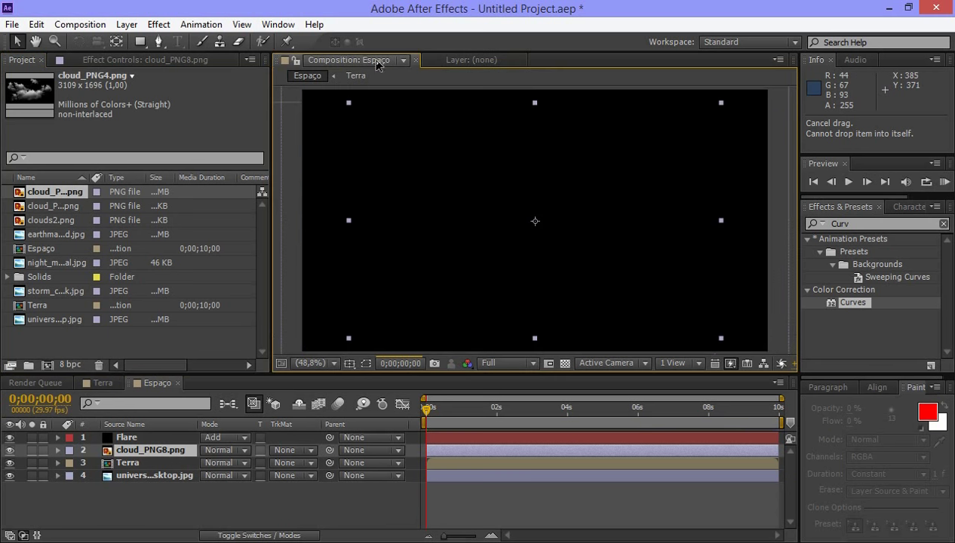
left_click_drag(47, 192, 151, 445)
left_click(150, 463)
key("Delete")
left_click_drag(488, 198, 473, 221)
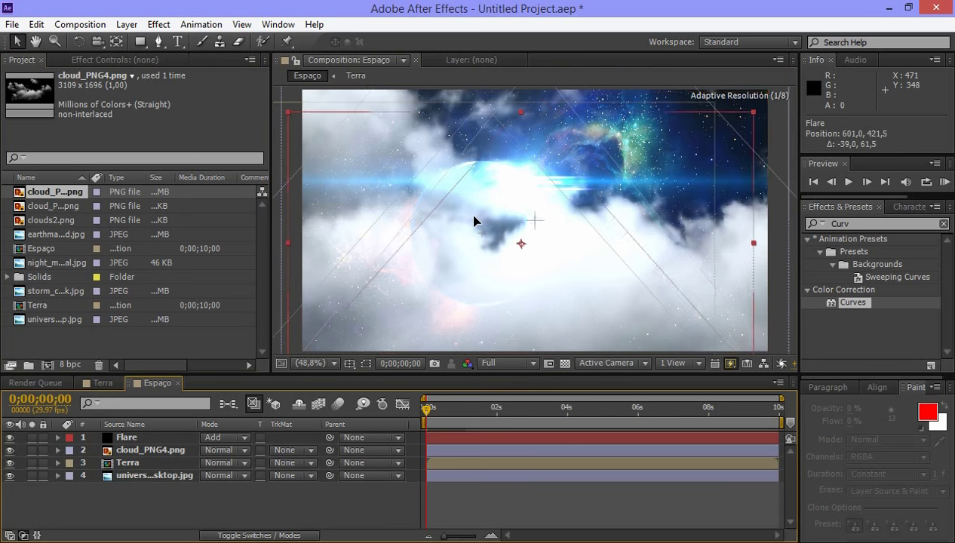
left_click(150, 449)
Scale the clouds to about 33% and move them down-left over Earth's lower half.
left_click(312, 362)
left_click(333, 199)
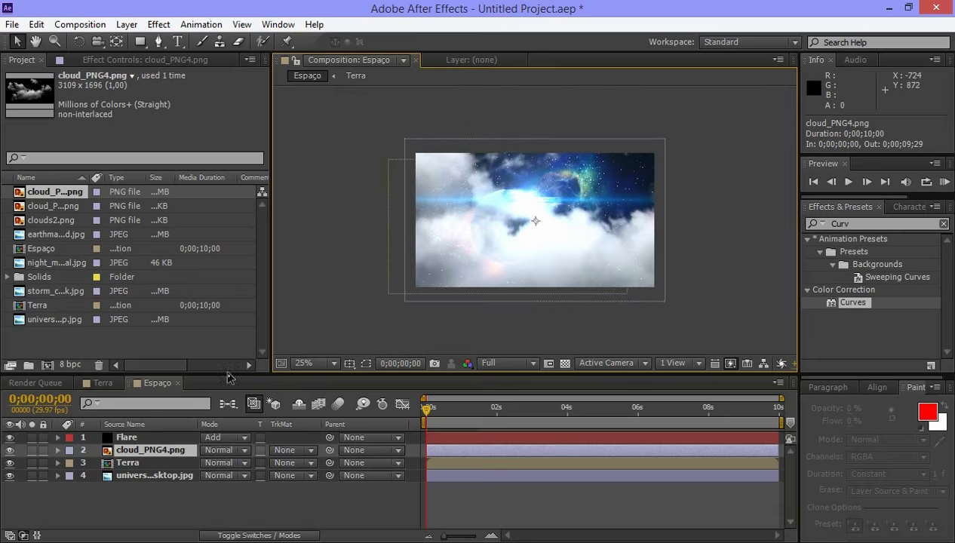
key("s")
mouse_move(405, 139)
left_mouse_down()
mouse_move(380, 139)
mouse_move(415, 162)
left_mouse_up()
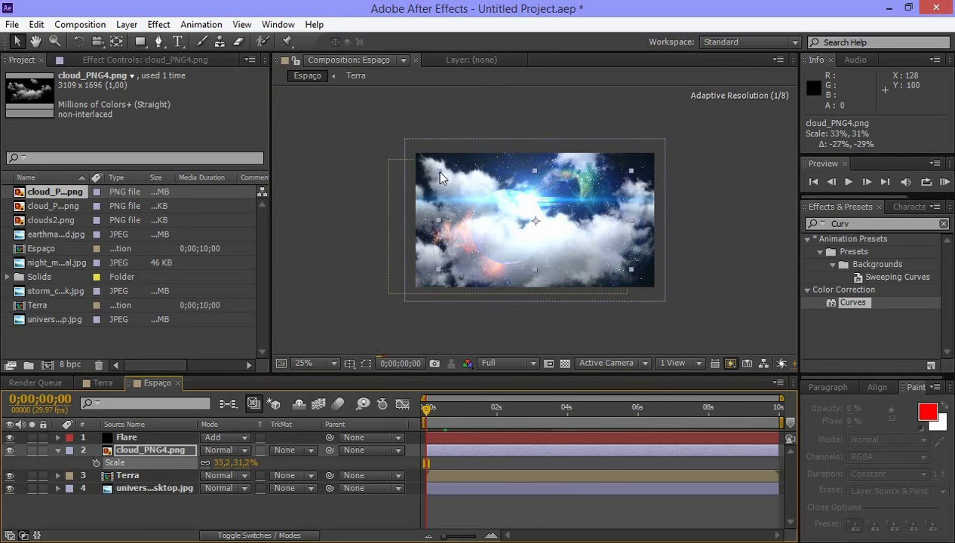
left_click(323, 363)
left_click(330, 95)
mouse_move(483, 205)
left_mouse_down()
mouse_move(441, 220)
mouse_move(435, 241)
left_mouse_up()
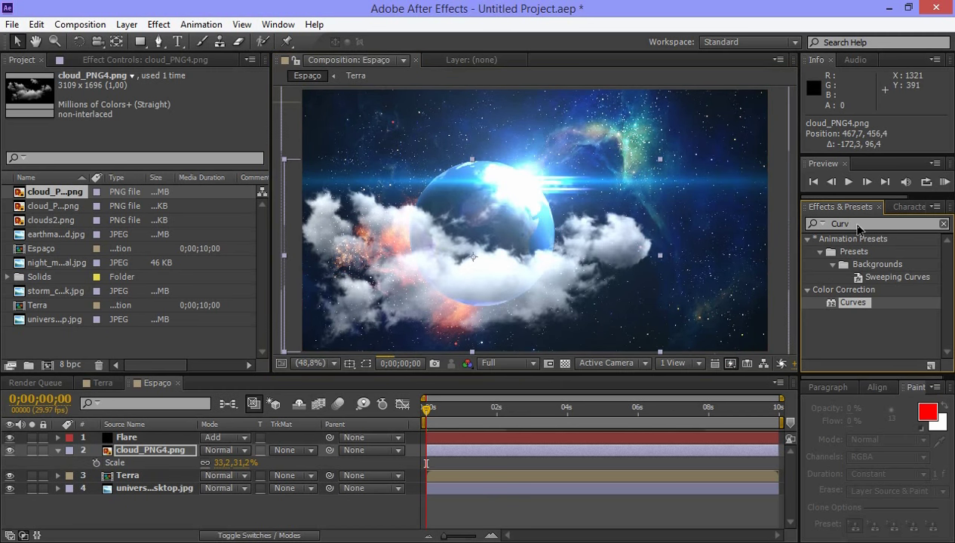
Apply the CC Toner effect to the cloud_PNG4 layer.
left_click(815, 223)
left_click(837, 174)
type("CC to")
left_click_drag(856, 251, 166, 453)
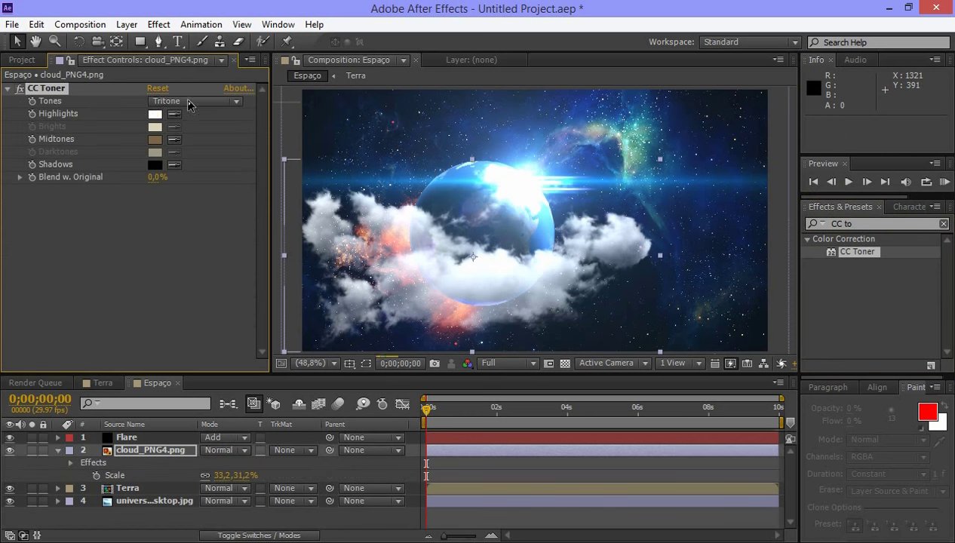
Set CC Toner's Brights and Midtones colours to blue-tinted tones.
left_click(155, 126)
left_click(290, 313)
left_click(292, 344)
left_click(405, 232)
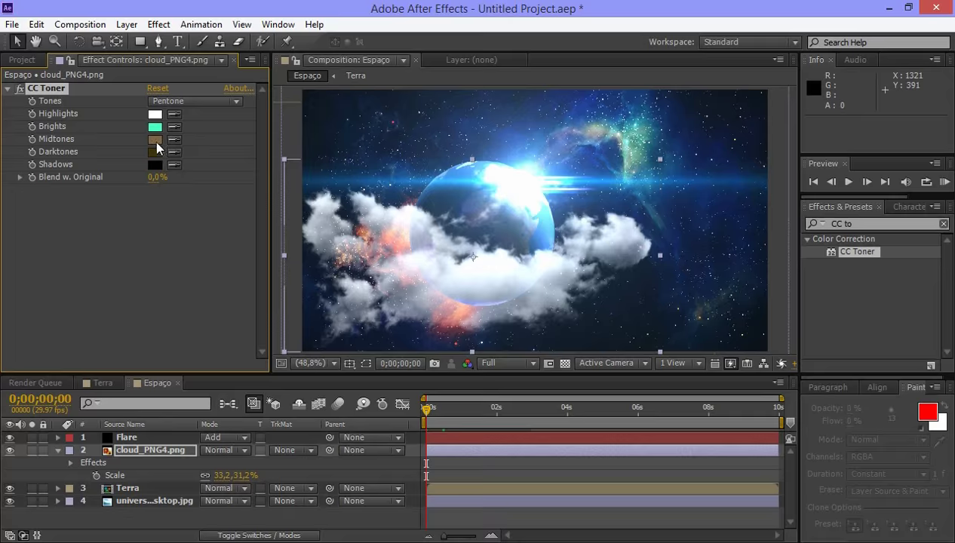
left_click(155, 138)
left_click(288, 302)
left_click(203, 285)
left_click(405, 232)
Set the Darktones colour to dark blue 012135.
left_click(155, 152)
left_click(289, 294)
left_click(265, 381)
left_click(291, 313)
left_click(405, 233)
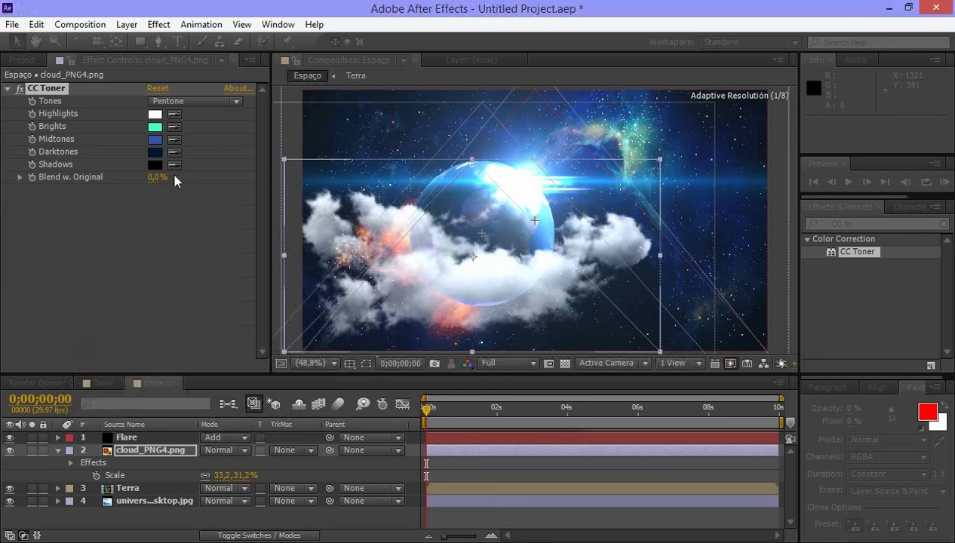
Set the Highlights colour to light blue 9FBFF2.
left_click(154, 164)
left_click(405, 233)
left_click(155, 114)
left_click(289, 305)
left_click(143, 242)
left_click(405, 232)
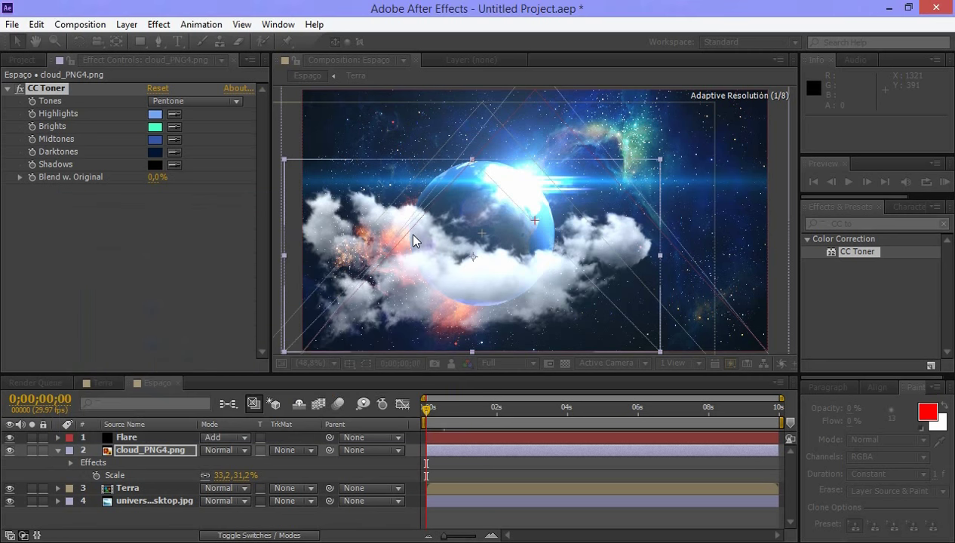
Start drawing a Pen mask outline around the clouds.
left_click(158, 42)
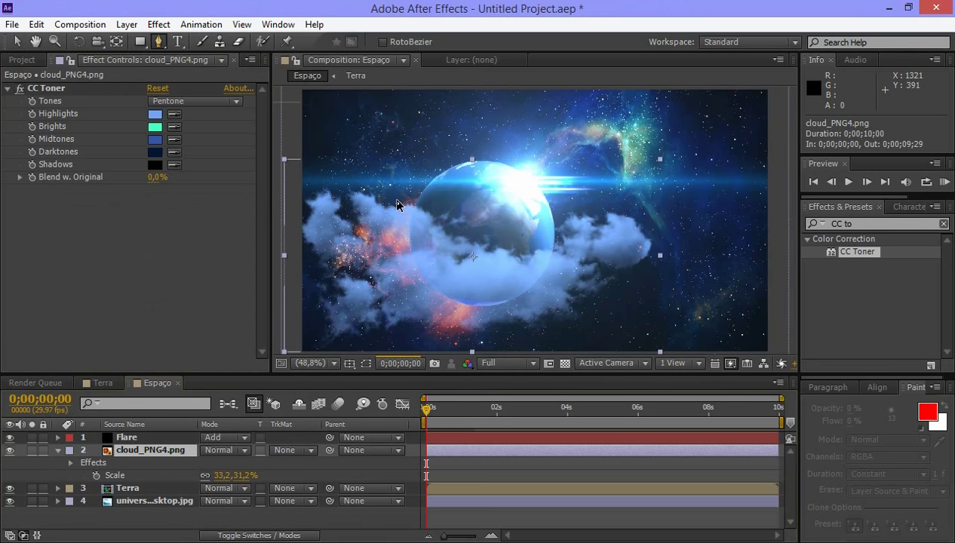
left_click(374, 188)
left_click(554, 218)
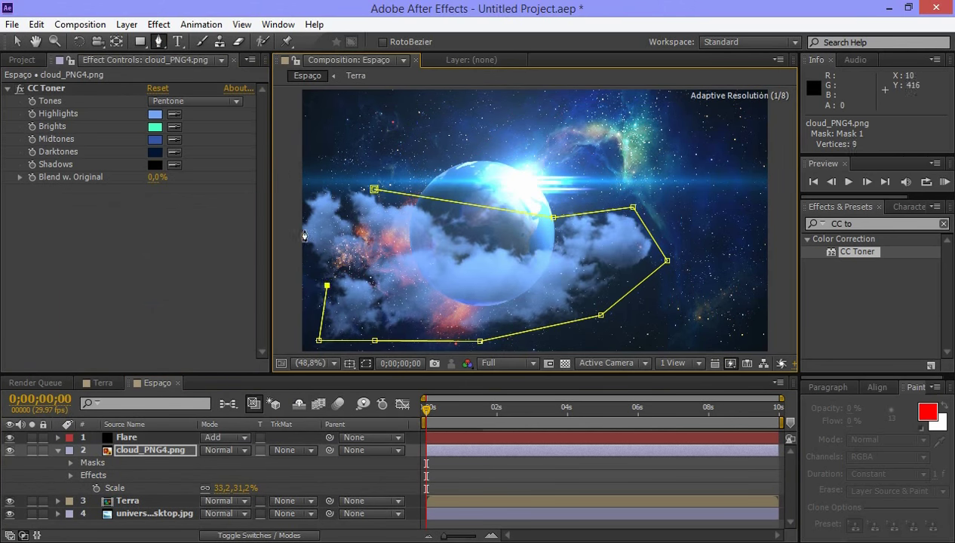
Increase Mask 1's feather and try expansion values up to 199 pixels.
left_click(70, 461)
left_click(83, 474)
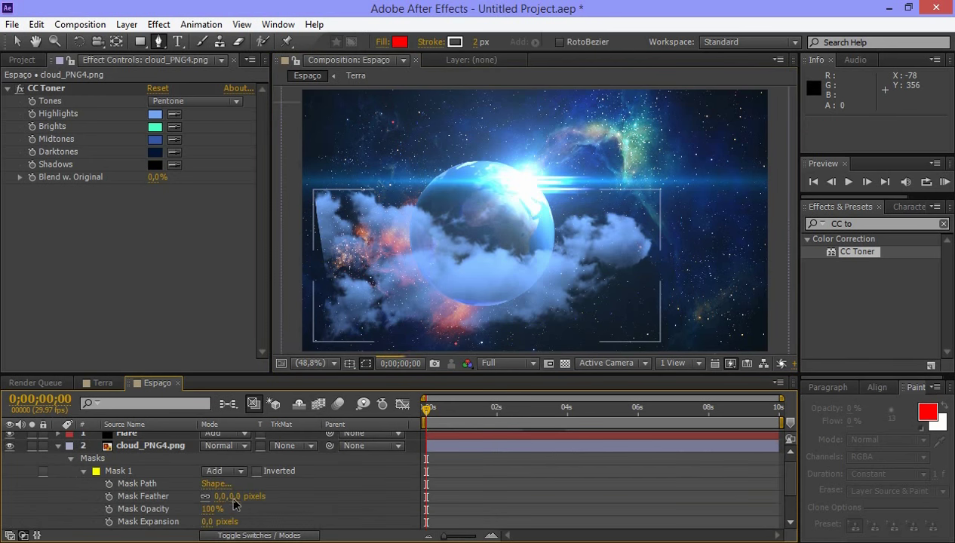
left_click_drag(226, 496, 270, 503)
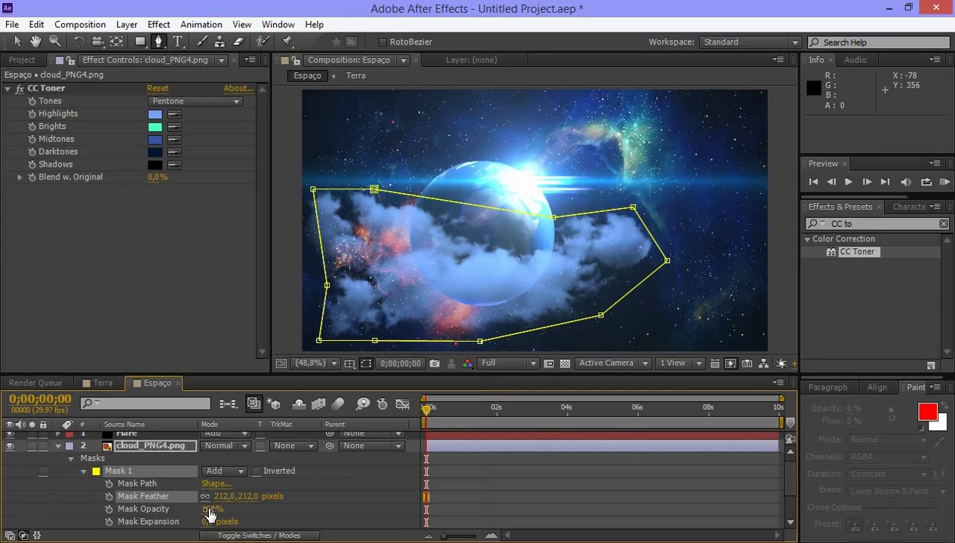
left_click_drag(210, 522, 255, 516)
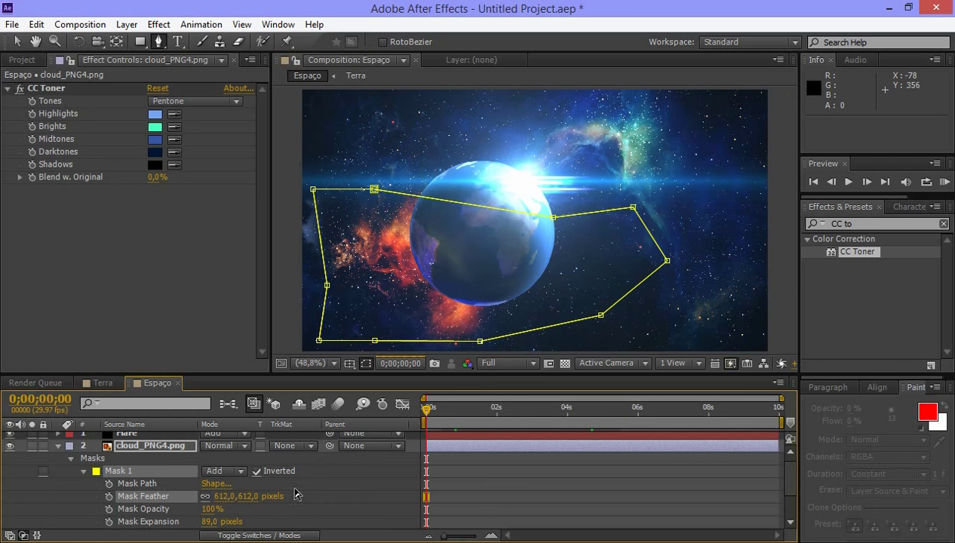
left_click_drag(212, 521, 218, 530)
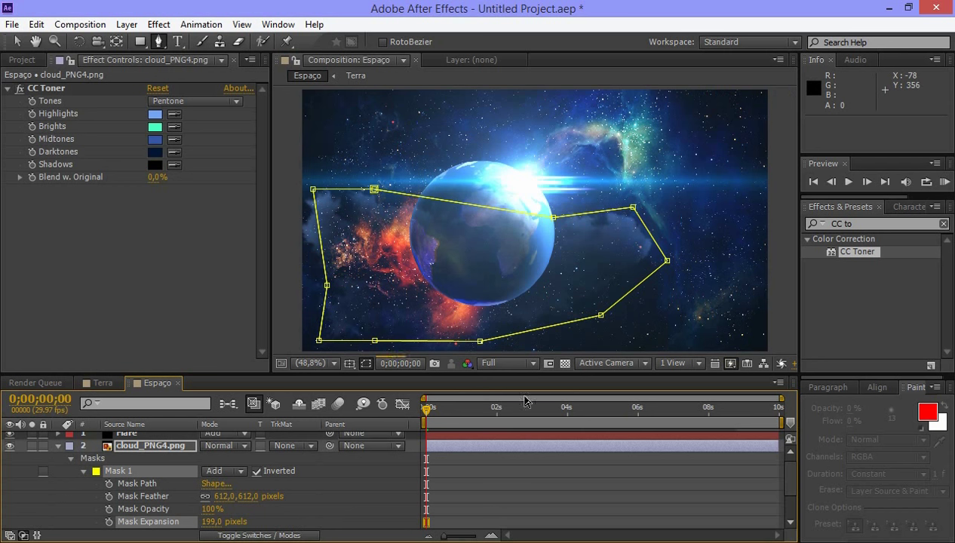
Set the viewer preview resolution to Third.
left_click(512, 363)
left_click(503, 420)
left_click(509, 366)
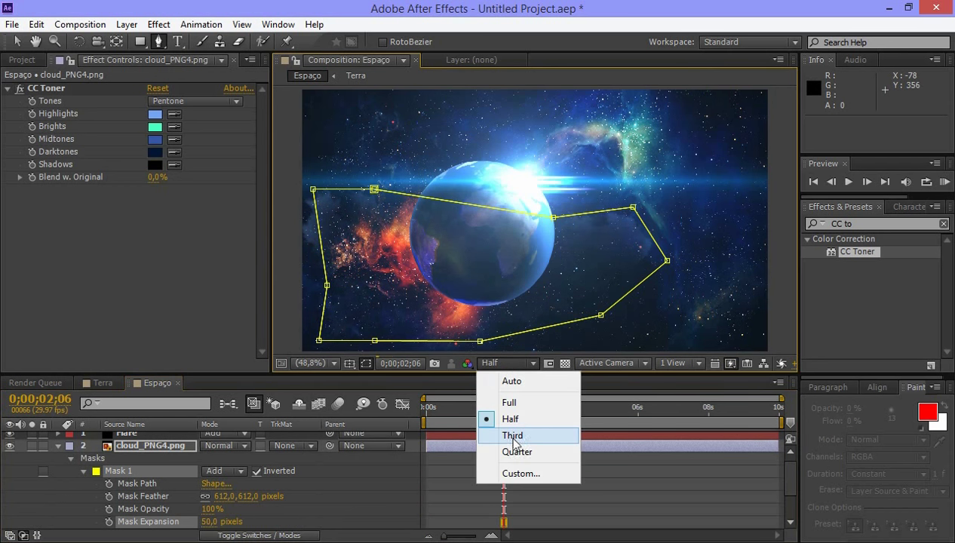
left_click(513, 436)
Reset the mask expansion to 0 and collapse the mask properties.
left_click_drag(219, 521, 196, 521)
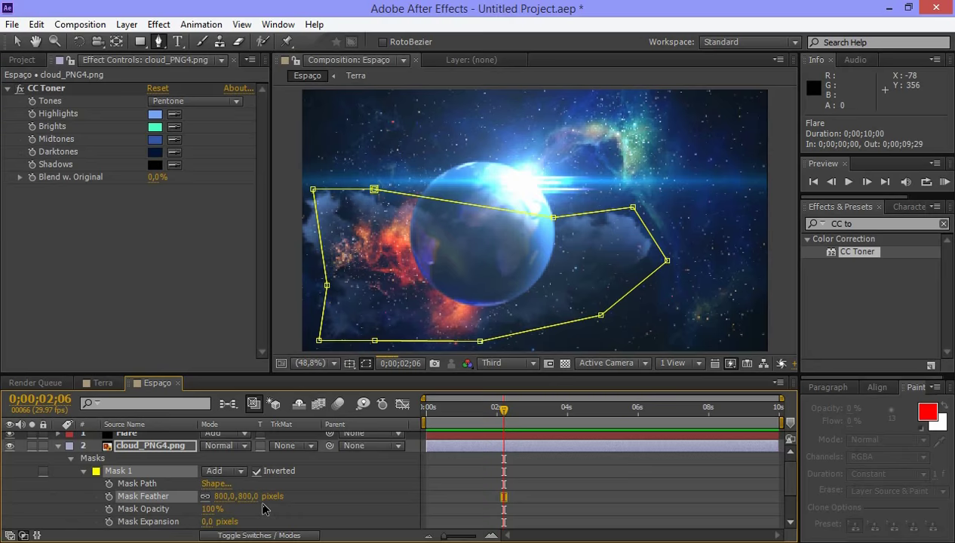
left_click(244, 281)
left_click(60, 447)
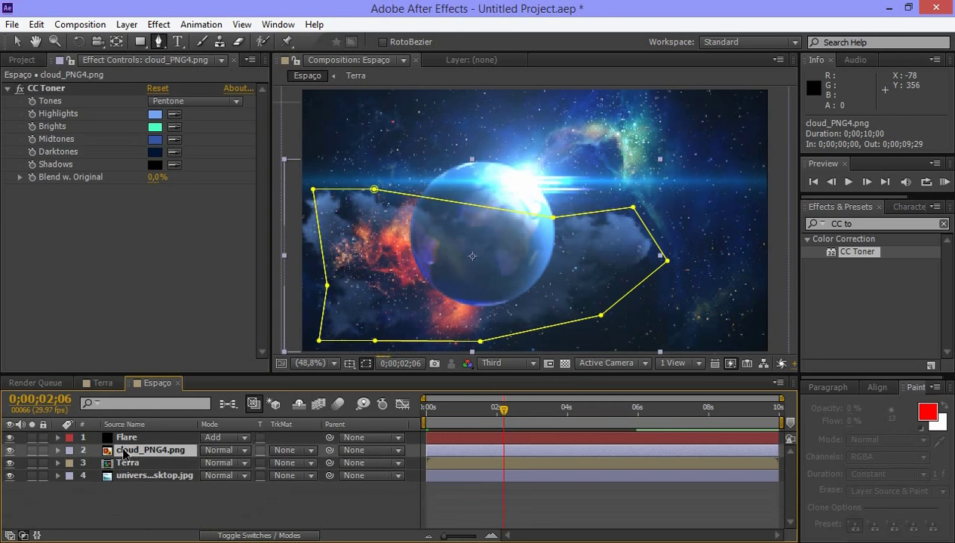
Import the moon map image and add it to the Espaço composition.
left_click(126, 437)
key("ctrl+i")
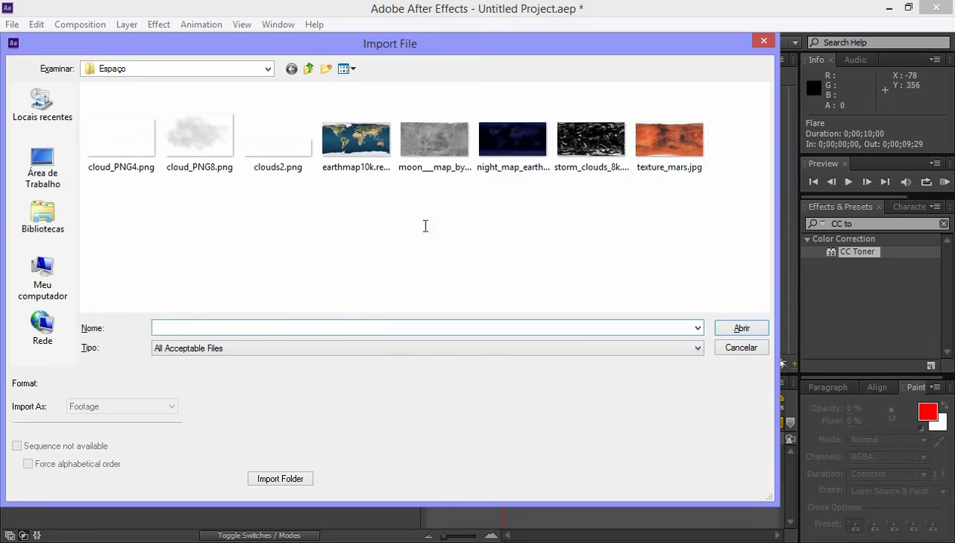
left_click(757, 40)
double_click(95, 343)
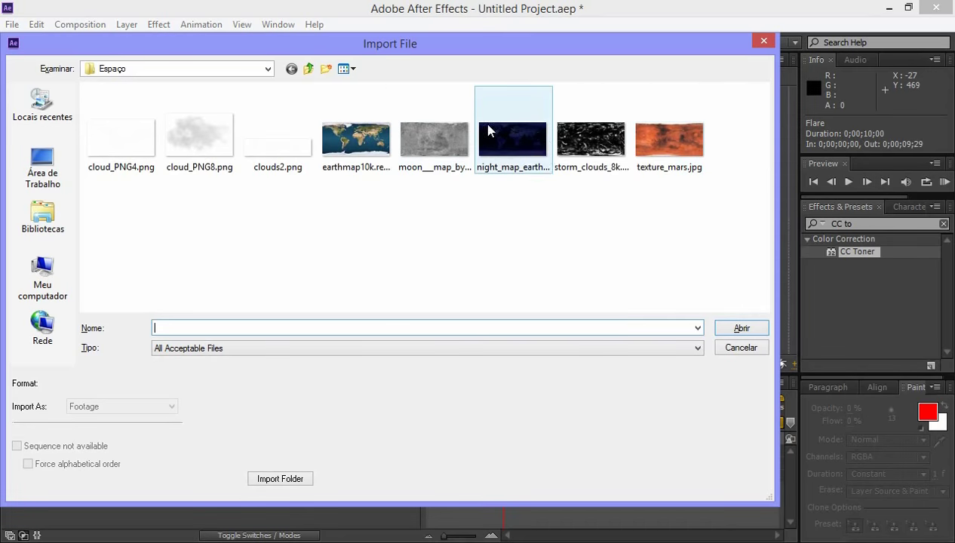
double_click(434, 119)
key("ctrl+slash")
Apply CC Sphere to the moon layer with a radius of 20.
key("BackSpace")
key("BackSpace")
type("sp")
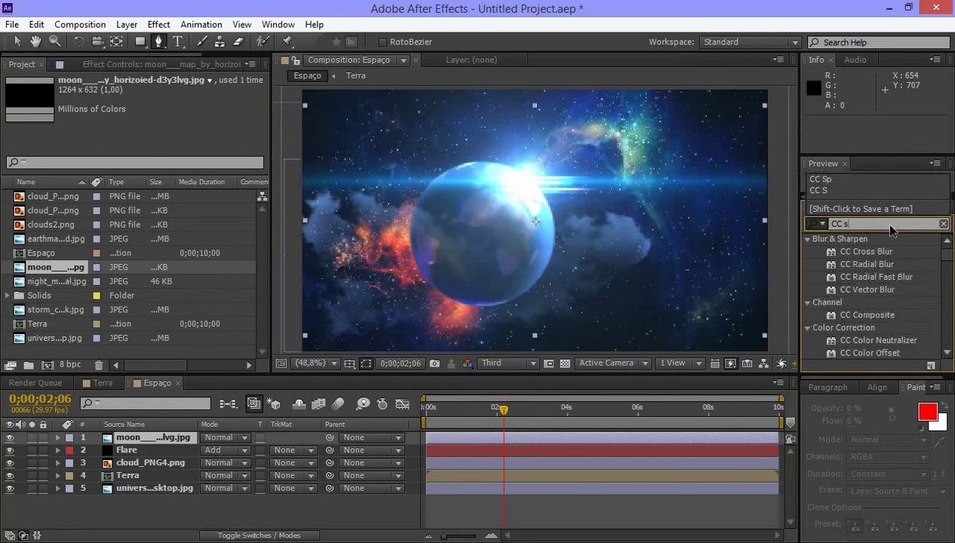
left_click_drag(859, 289, 261, 191)
key("v")
left_click(164, 118)
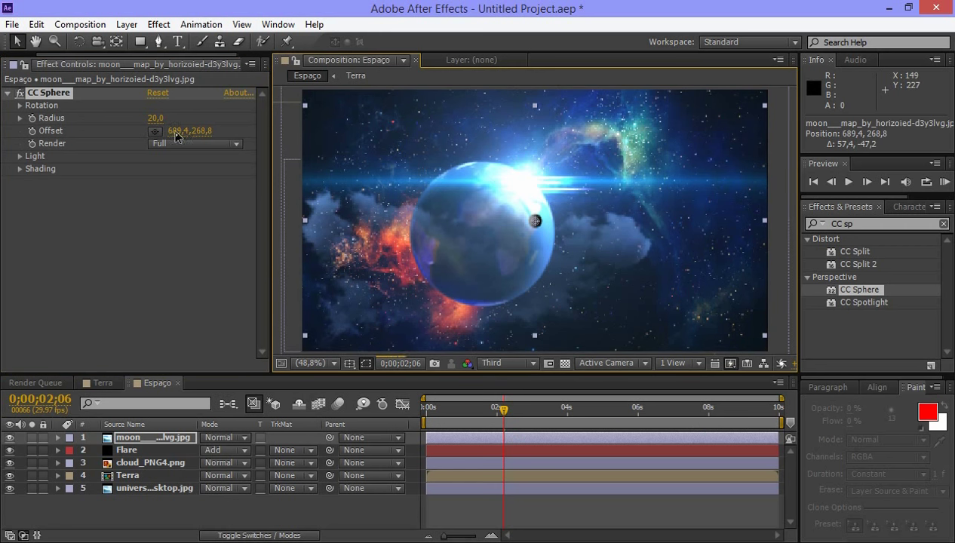
Move the moon up-right of Earth and hide the Flare, cloud and background layers.
left_click_drag(196, 131, 238, 133)
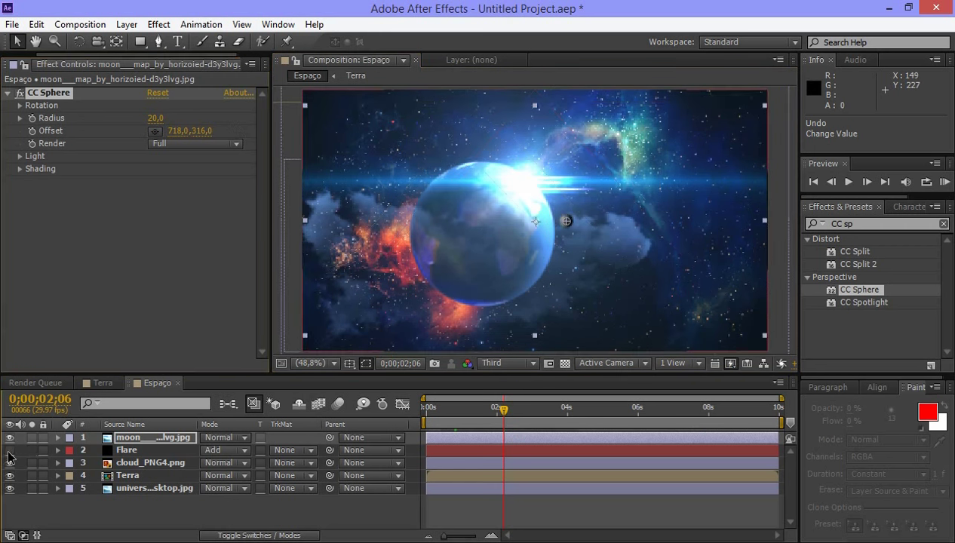
left_click(9, 450)
left_click(9, 463)
left_click(9, 488)
left_click_drag(178, 132, 196, 134)
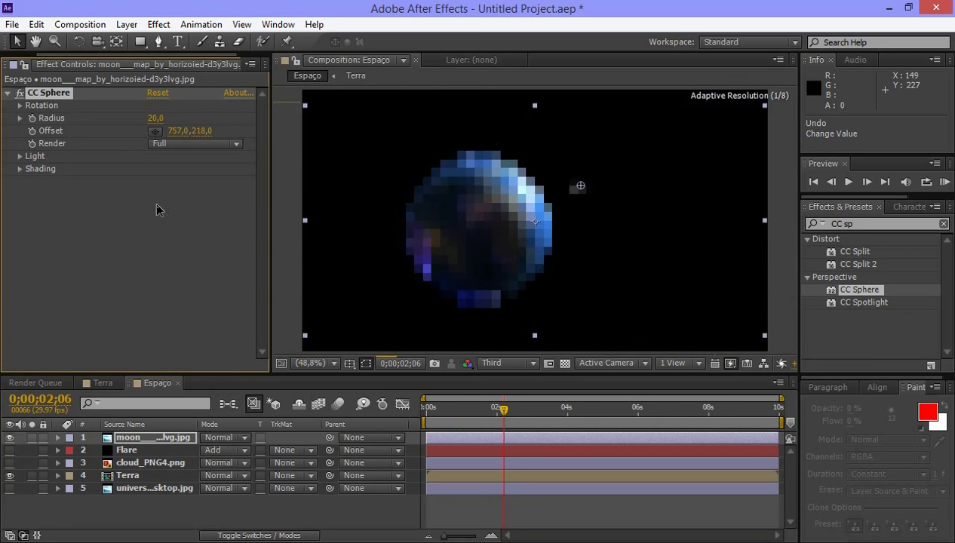
Render the preview at full resolution and set the moon's Light Height to -40.
left_click(21, 157)
left_click(505, 363)
left_click(505, 399)
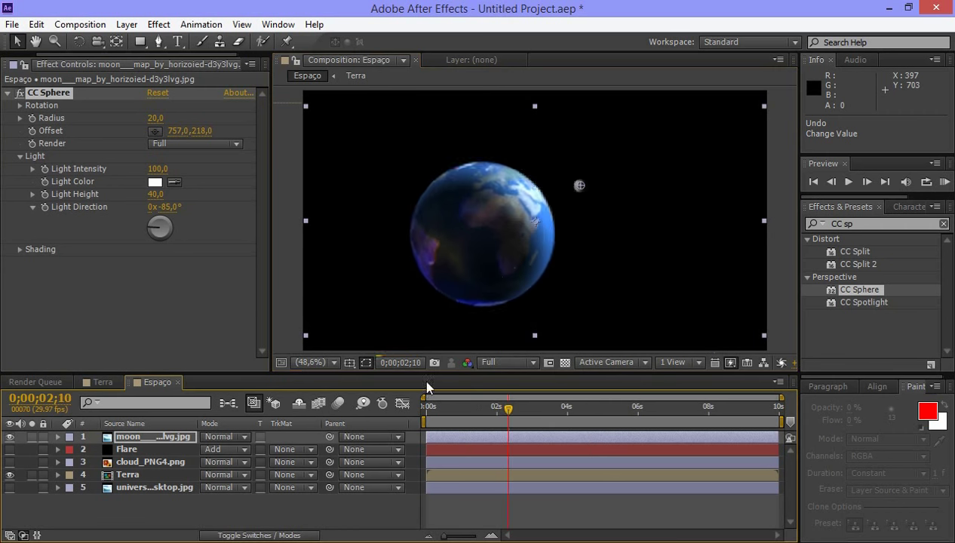
left_click_drag(159, 199, 191, 197)
left_click(173, 209)
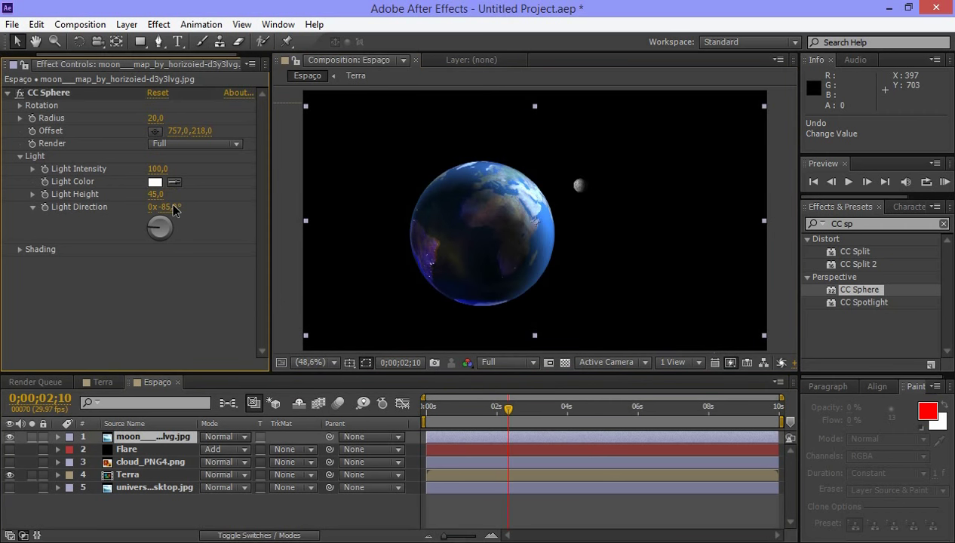
type("-40")
key("Return")
key("Return")
Set the moon sphere's shading Roughness to 0,25.
left_click(28, 250)
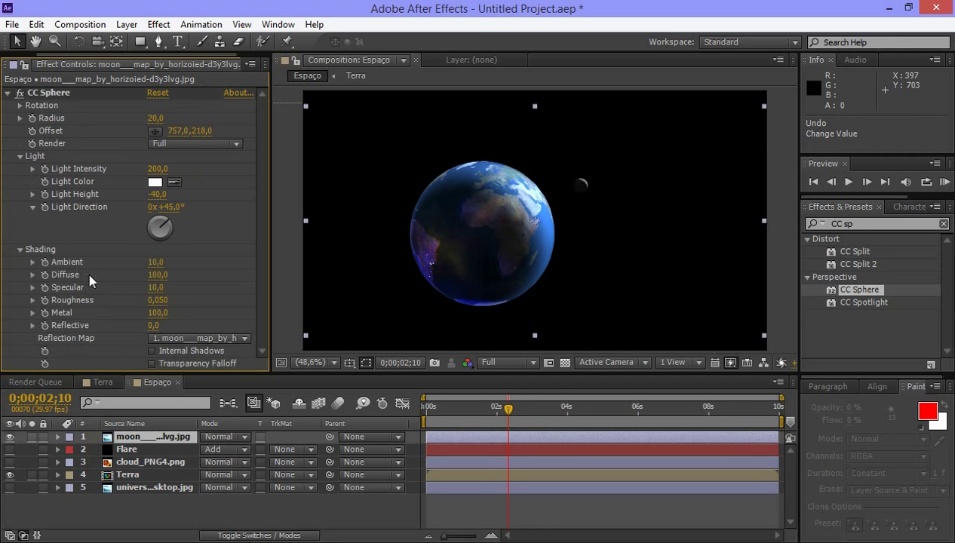
type("0,25")
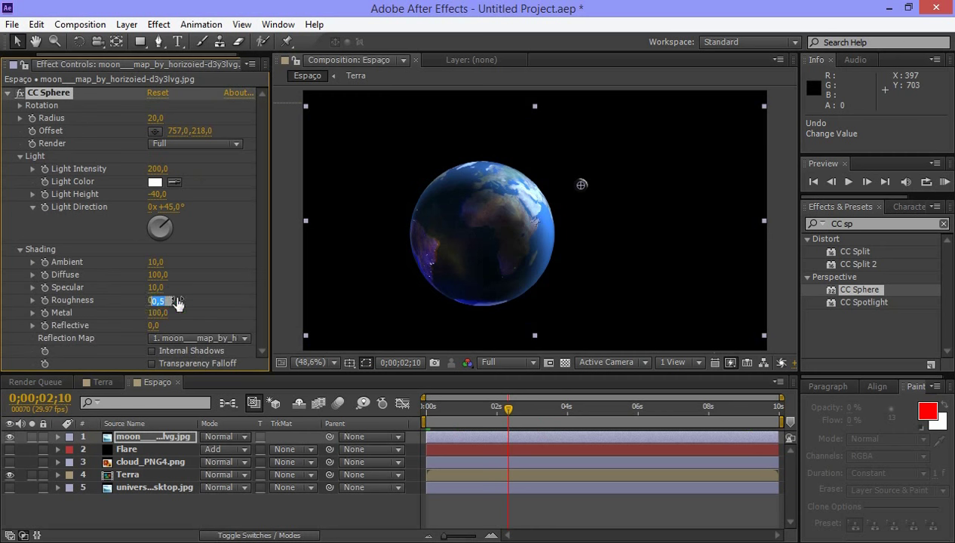
key("Return")
left_click(19, 249)
left_click(20, 156)
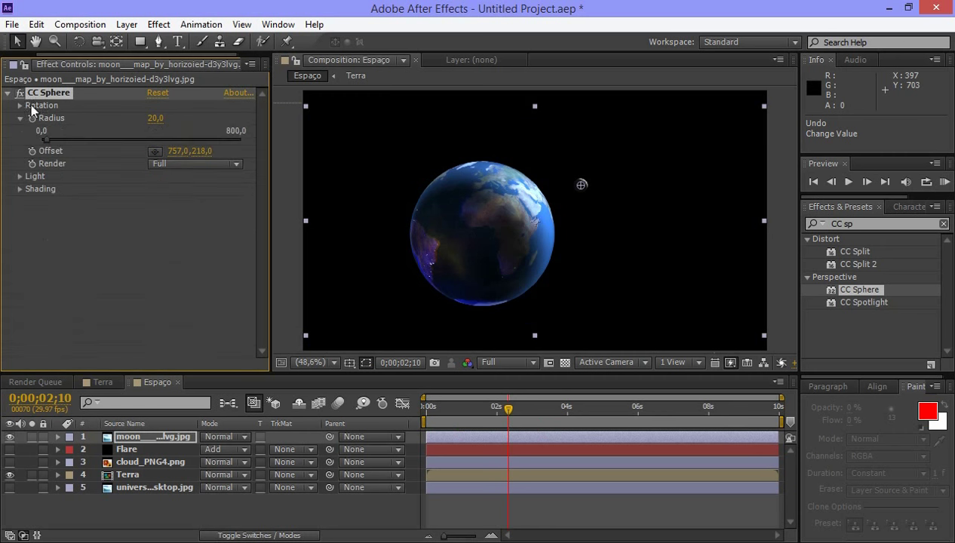
left_click(55, 220)
left_click(151, 522)
right_click(151, 522)
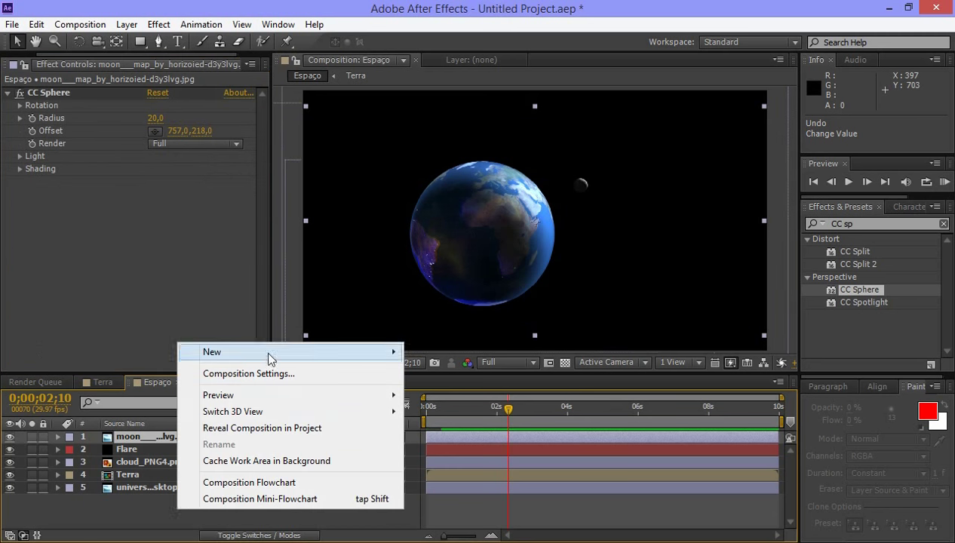
Create a new solid named 'Flare 2' and apply Optical Flares to it.
left_click(422, 375)
type("Flare 2")
left_click(520, 410)
left_click(158, 24)
mouse_move(420, 40)
left_click(473, 57)
Choose a lens dirt texture in the Optical Flares settings window.
left_click(513, 362)
left_click(507, 449)
left_click(195, 88)
scroll(932, 160, "down", 10)
scroll(829, 219, "up", 5)
left_click(776, 183)
left_click(799, 278)
scroll(942, 154, "up", 5)
scroll(943, 153, "up", 2)
left_click(903, 52)
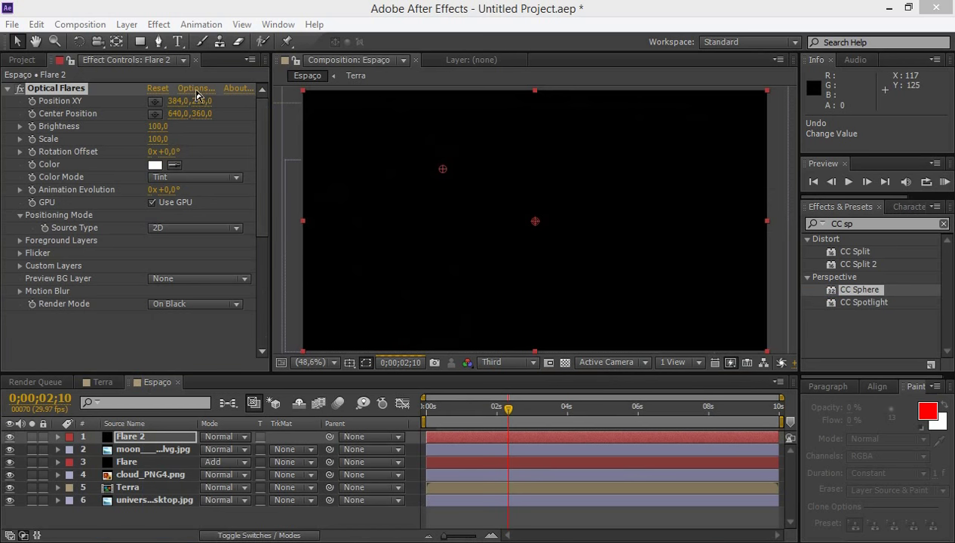
Blend Flare 2 with Add, move it top-right, brightness 200 and scale 150.
left_click(233, 437)
left_click(291, 215)
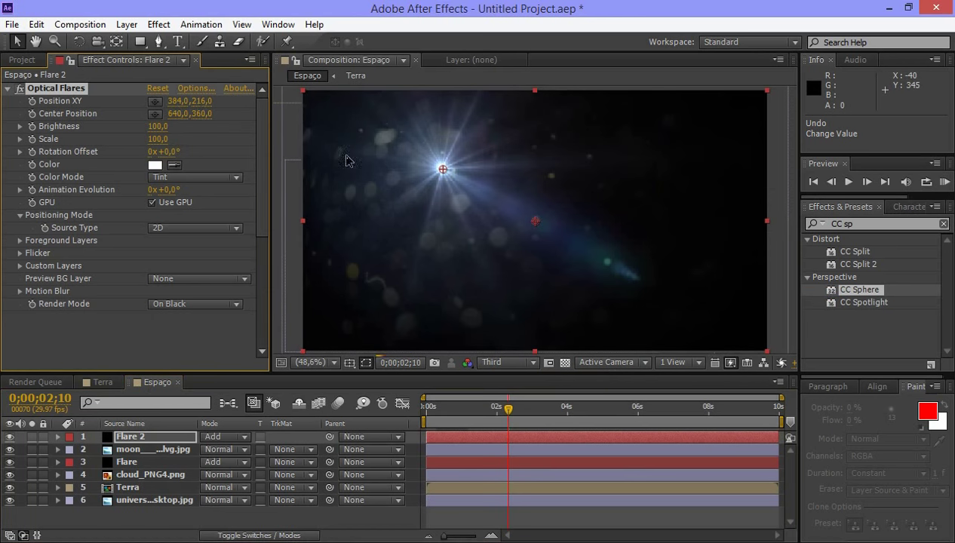
left_click_drag(443, 169, 779, 86)
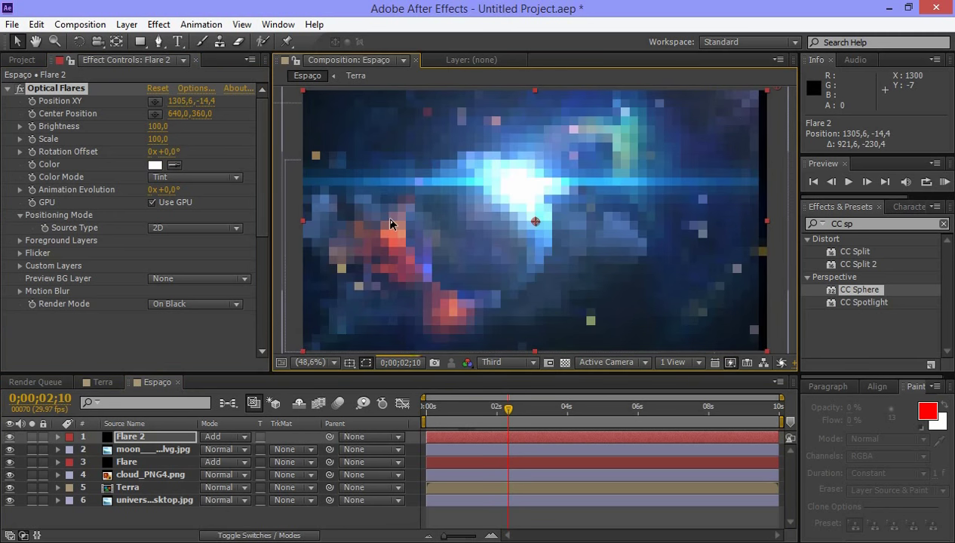
left_click(158, 126)
type("2")
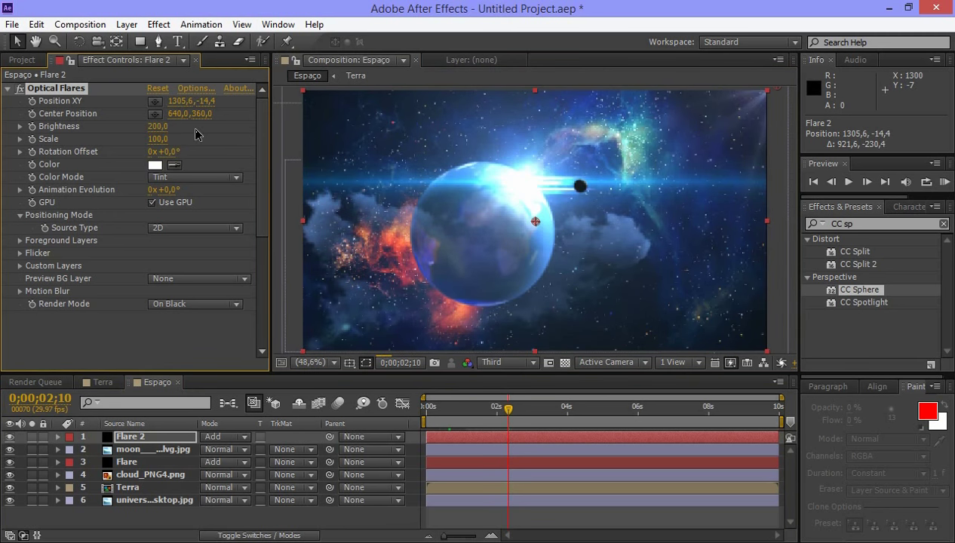
left_click(157, 139)
type("1")
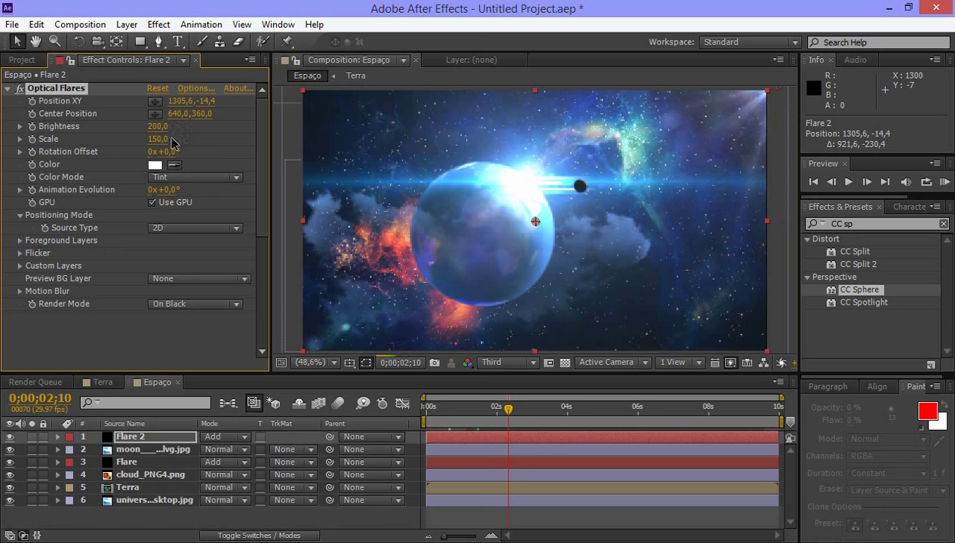
Move the moon layer below Flare and set its sphere radius to 35.
left_click(515, 370)
left_click(507, 401)
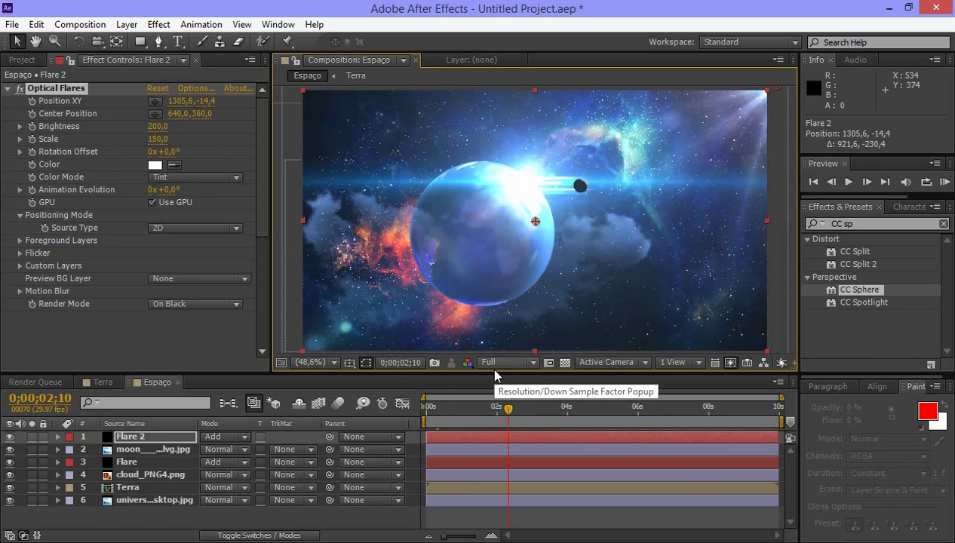
left_click_drag(140, 450, 139, 462)
left_click(155, 118)
type("35")
key("Return")
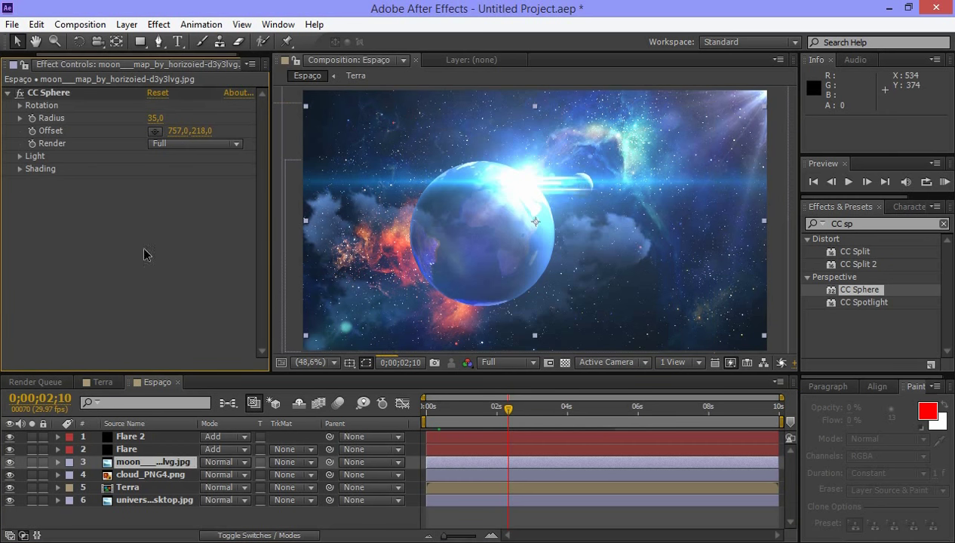
Set the cloud_PNG4 layer's opacity to 75%.
key("ctrl+Up")
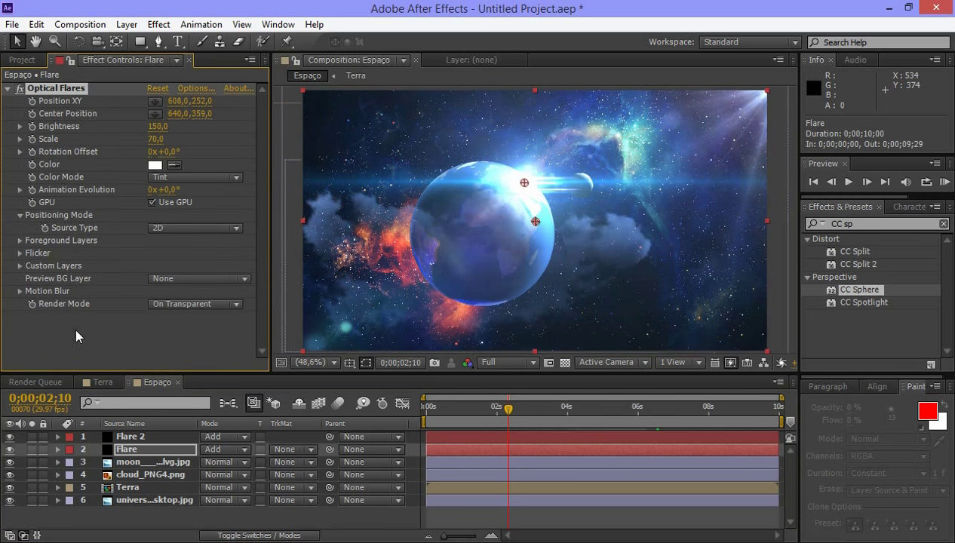
left_click(132, 391)
left_click(159, 474)
key("t")
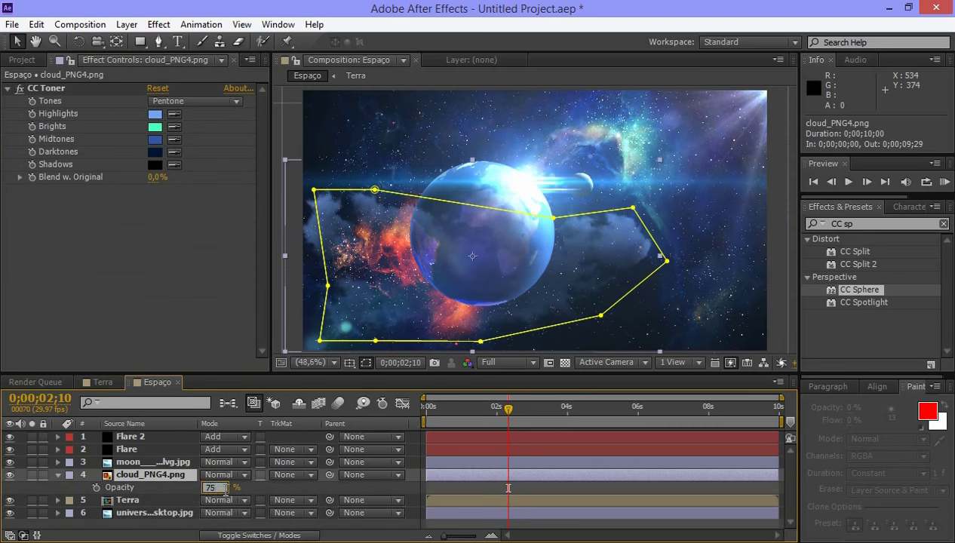
key("Return")
key("t")
left_click(86, 519)
Import texture_mars.jpg and add it to the Espaço composition.
key("ctrl+i")
double_click(703, 169)
left_click_drag(56, 333, 136, 456)
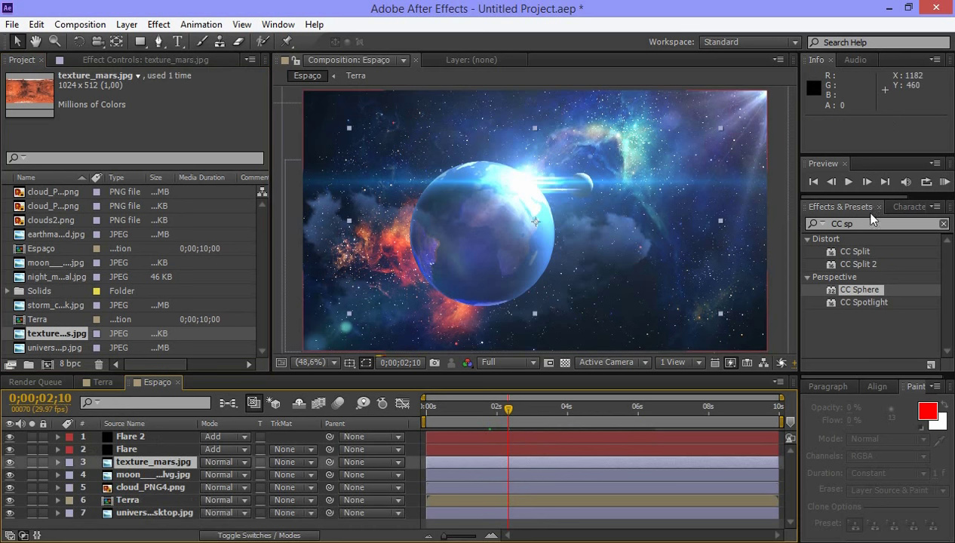
Apply CC Sphere to texture_mars and shift the sphere toward the upper right.
left_click_drag(858, 289, 162, 460)
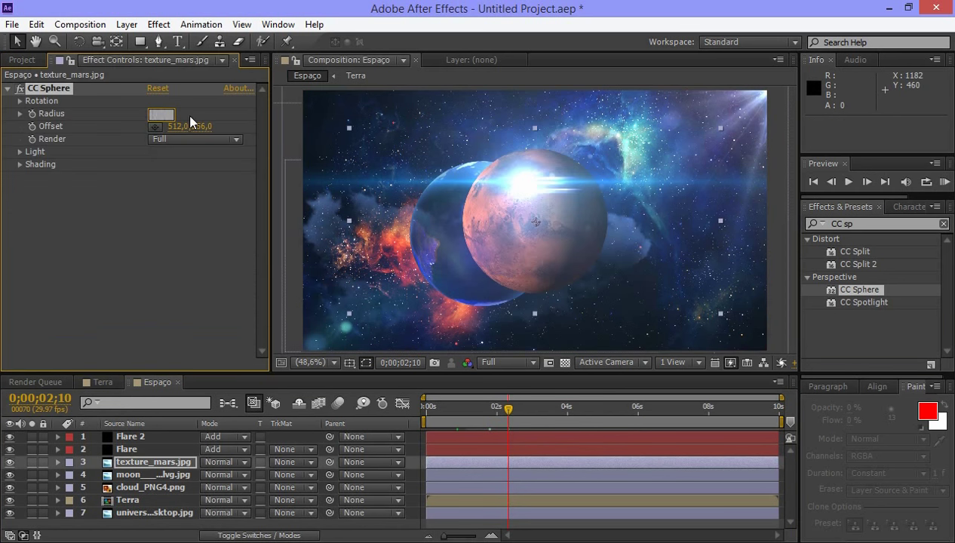
left_click_drag(536, 222, 589, 203)
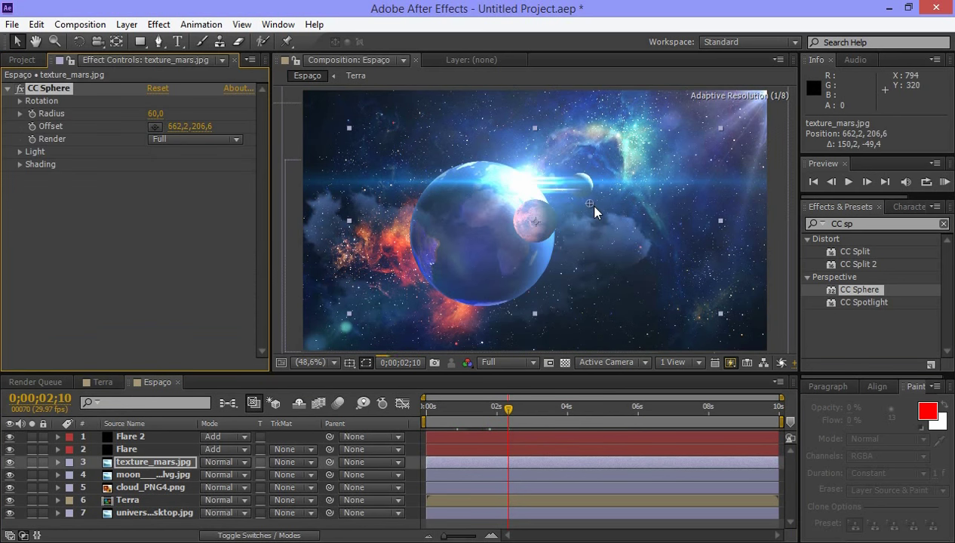
mouse_move(589, 204)
left_mouse_down()
mouse_move(660, 198)
mouse_move(655, 159)
left_mouse_up()
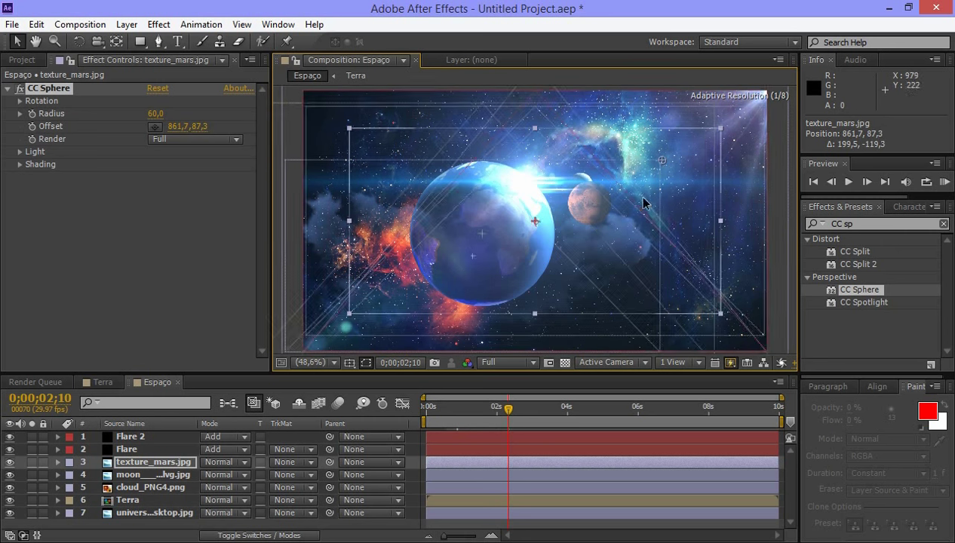
Set Mars's Light Height to -30, nudge it top-right, and pick a light blue light colour.
left_click(20, 152)
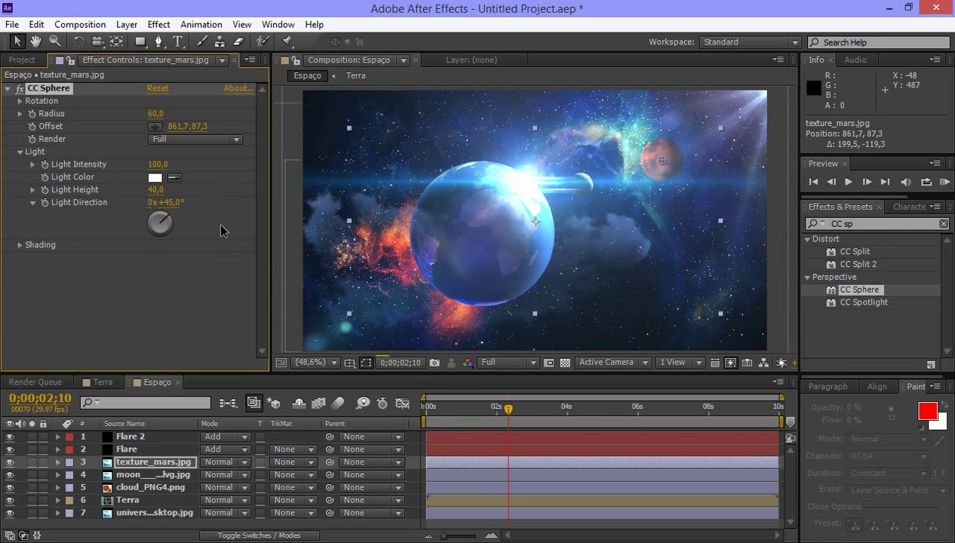
left_click(158, 191)
type("-30")
key("Return")
left_click_drag(666, 164, 654, 147)
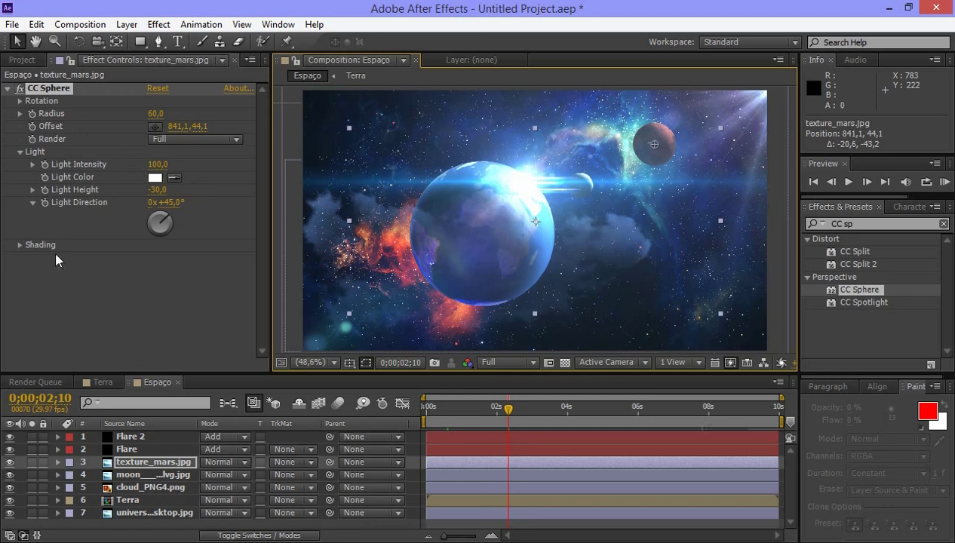
left_click(155, 177)
left_click(186, 252)
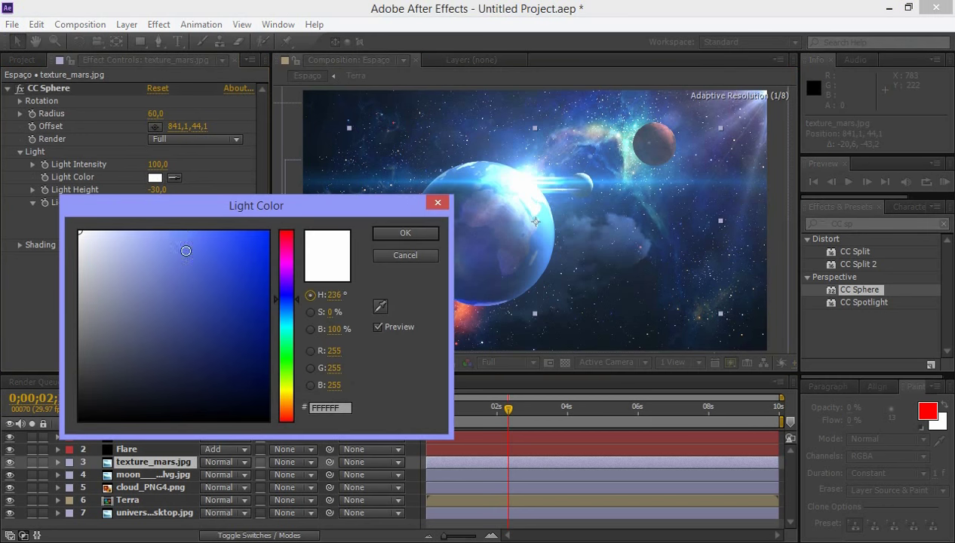
Light the Mars sphere with blue light at intensity 200.
key("Return")
left_click(158, 164)
type("200")
key("Return")
Under Shading, set Diffuse 0, Specular 100, Roughness 0.5 and Metal 70.
left_click(19, 244)
left_click(159, 271)
type("0")
key("Tab")
type("100")
key("Tab")
type("0,5")
key("Return")
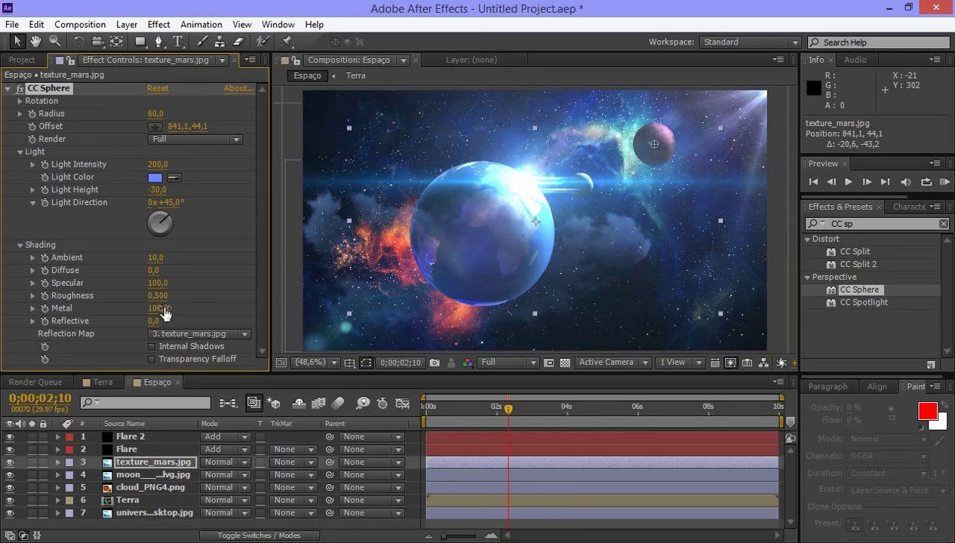
type("70")
key("Return")
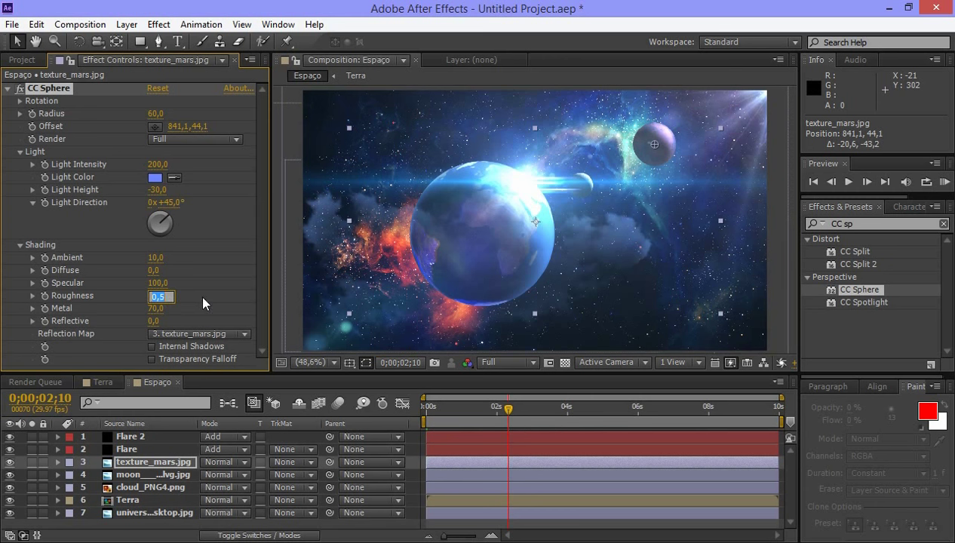
key("Return")
Use the universe wallpaper as reflection map, Reflective 25, and lower Ambient to 1.
left_click(198, 333)
left_click(226, 468)
left_click(159, 321)
type("50")
left_click(154, 257)
type("7. universe-wallpaper-")
key("Return")
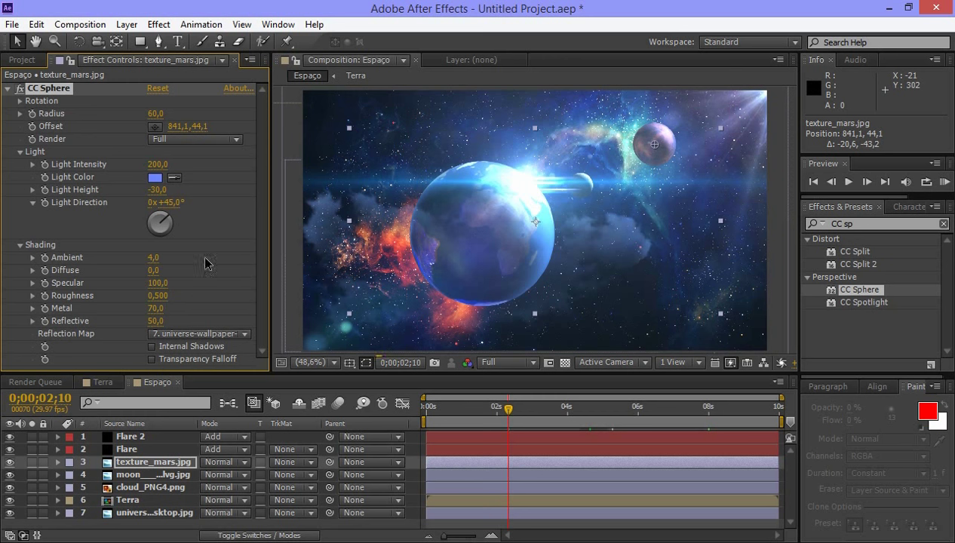
left_click_drag(155, 257, 151, 270)
left_click(158, 321)
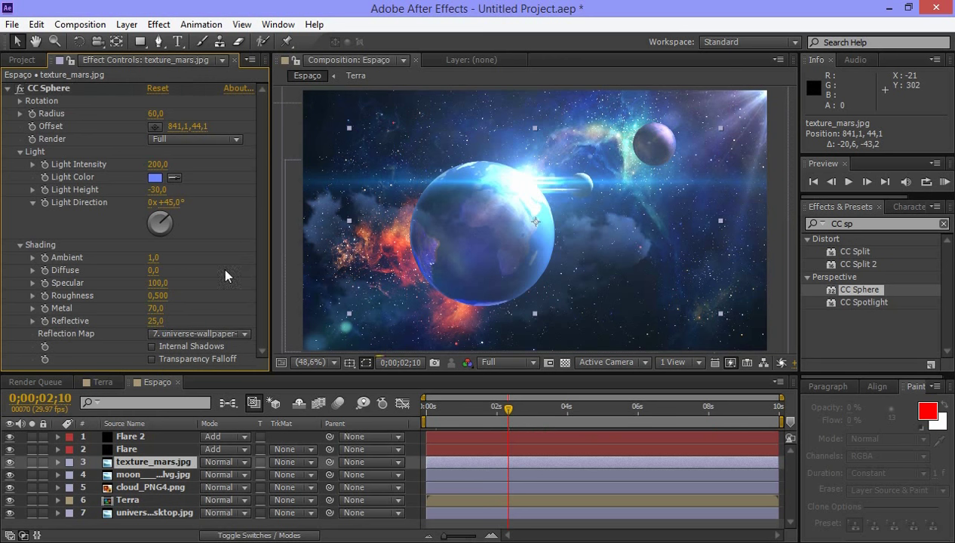
Select the clouds2 image in the Project panel.
key("ctrl+i")
key("Escape")
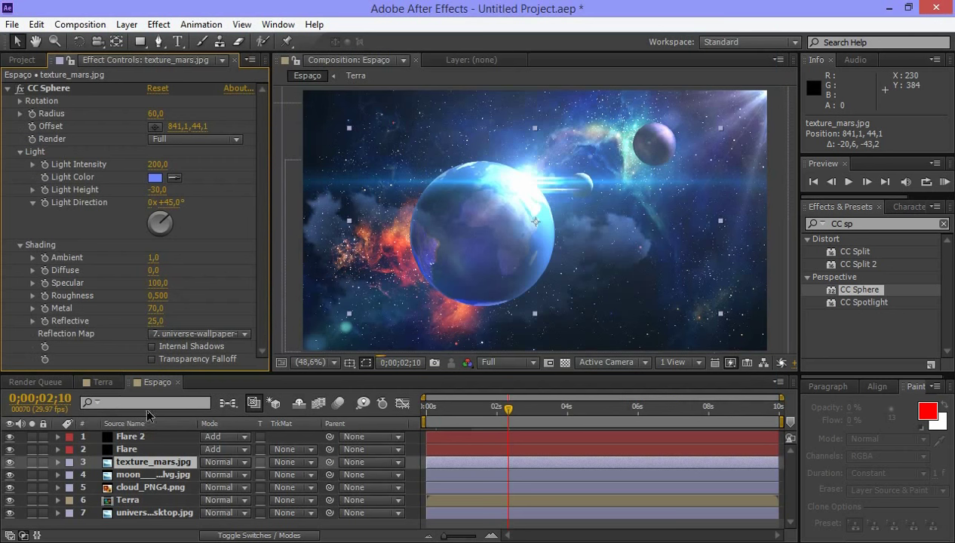
left_click(21, 60)
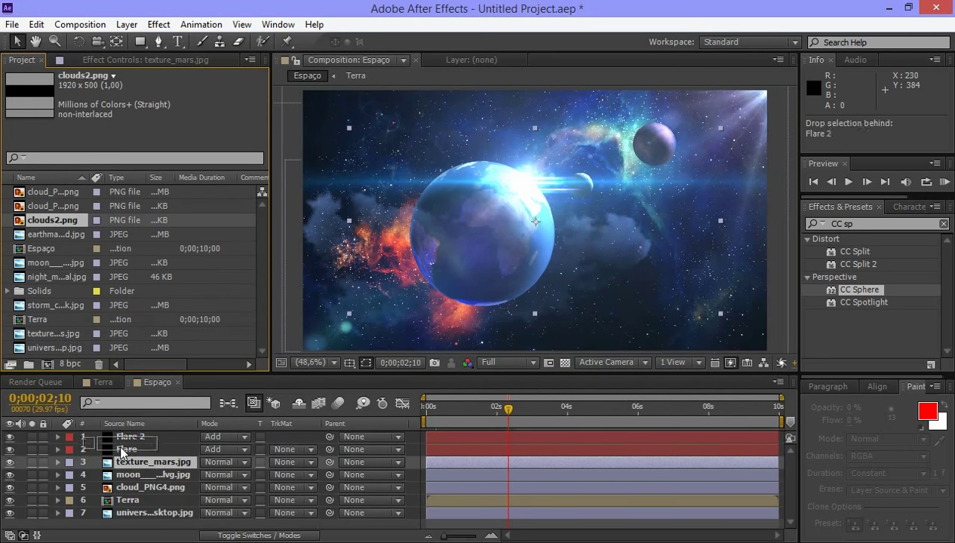
Add clouds2 as layer 3, shift it up-right, and draw a six-point Pen mask around Mars.
left_click_drag(53, 220, 135, 455)
left_click_drag(592, 213, 622, 160)
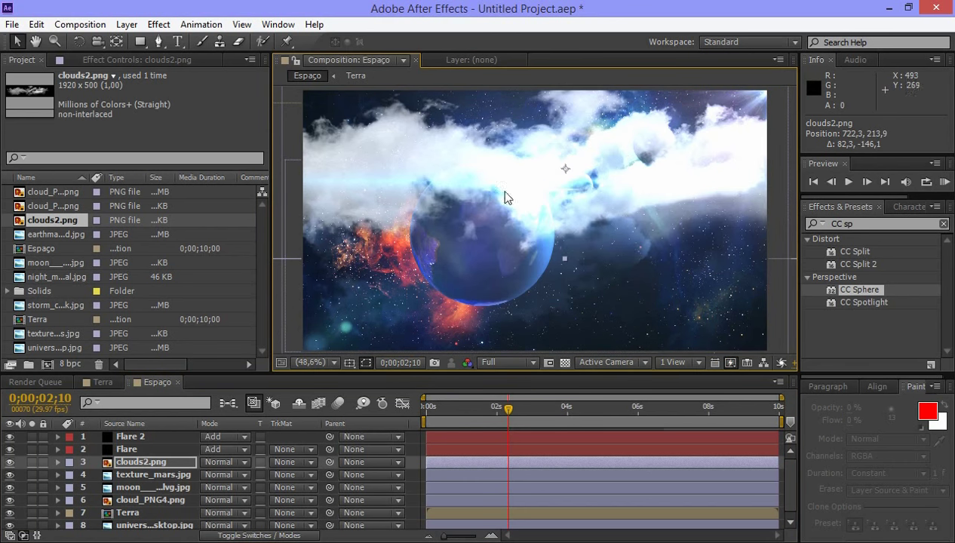
left_click(158, 42)
left_click(575, 105)
left_click(606, 155)
left_click(644, 253)
left_click(736, 173)
left_click(718, 105)
left_click(628, 89)
left_click(575, 105)
Give Mask 1 a 600-pixel feather and 80% mask opacity.
left_click(58, 461)
left_click(71, 475)
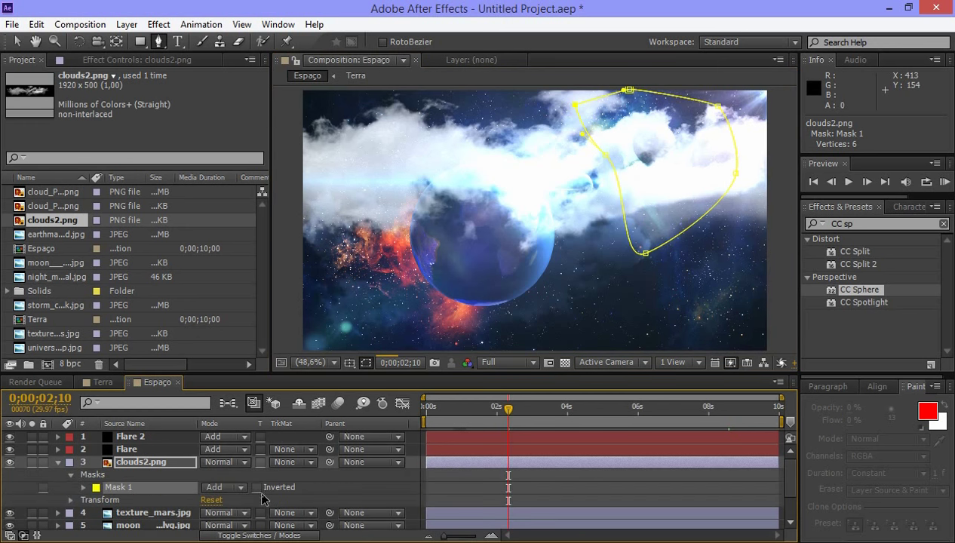
left_click(84, 487)
left_click_drag(212, 509, 190, 509)
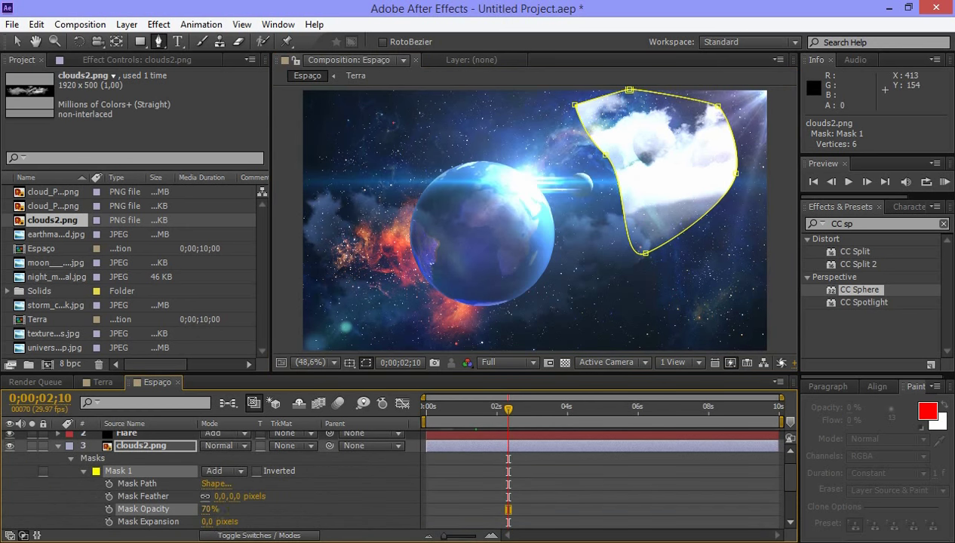
left_click(211, 509)
type("50")
key("Return")
left_click_drag(220, 496, 292, 501)
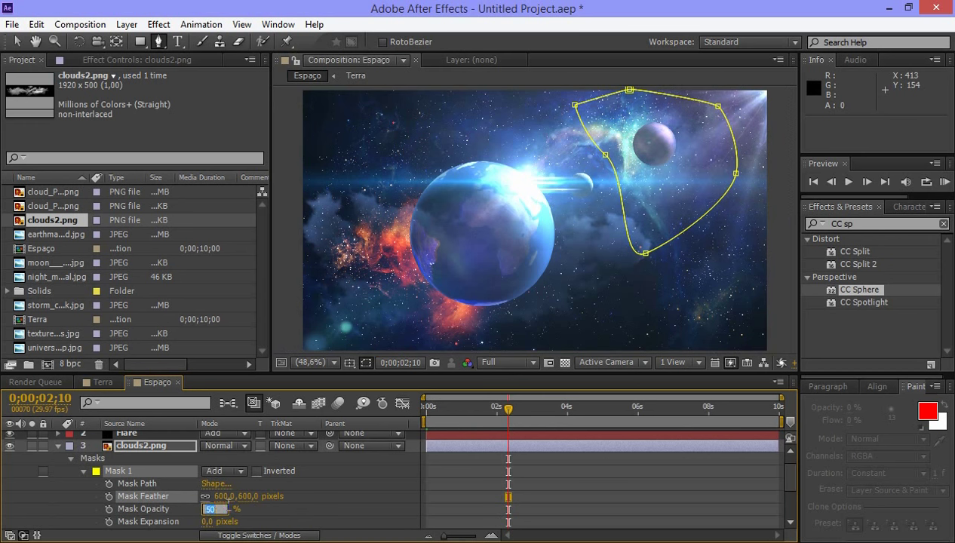
type("80")
key("Return")
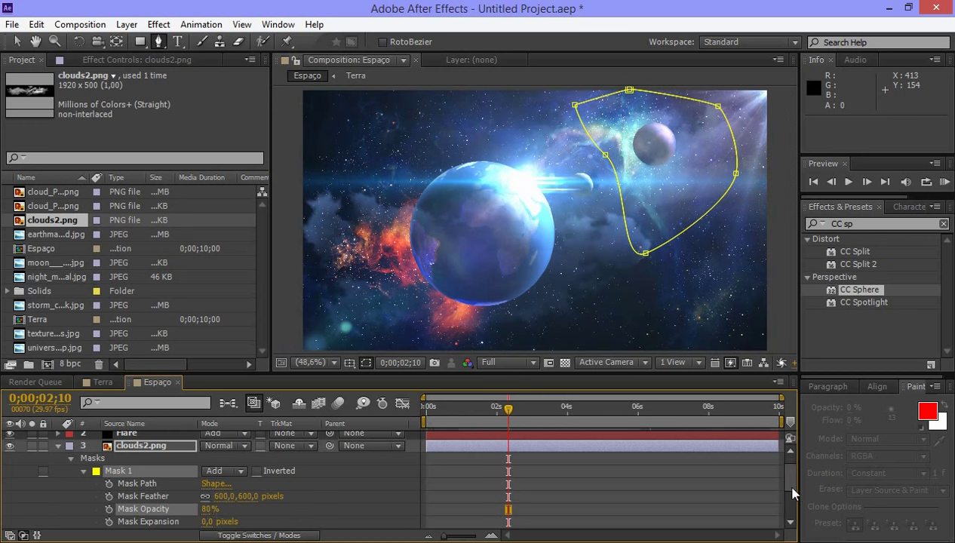
scroll(790, 483, "down", 5)
scroll(471, 483, "up", 8)
key("ctrl+Down")
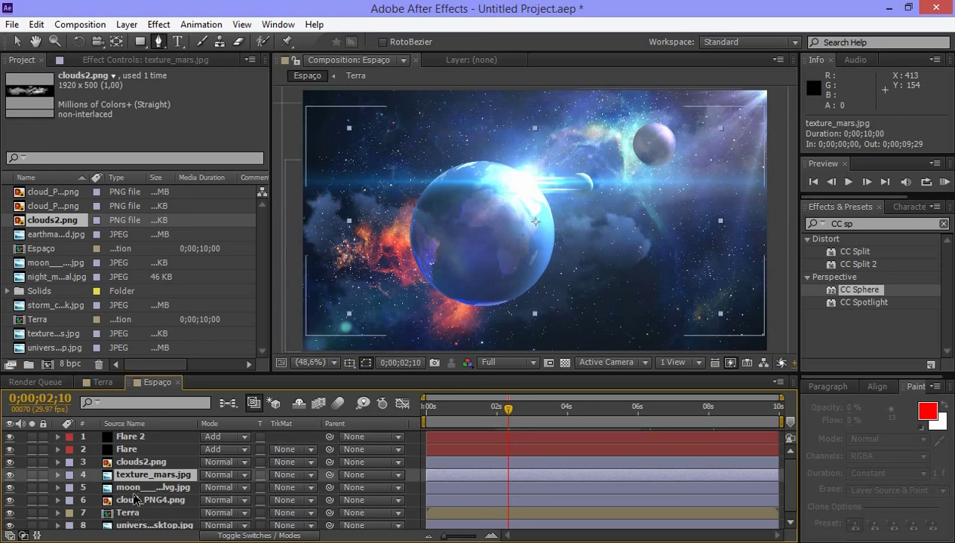
key("ctrl+Down")
key("ctrl+Down")
key("ctrl+Up")
key("ctrl+Up")
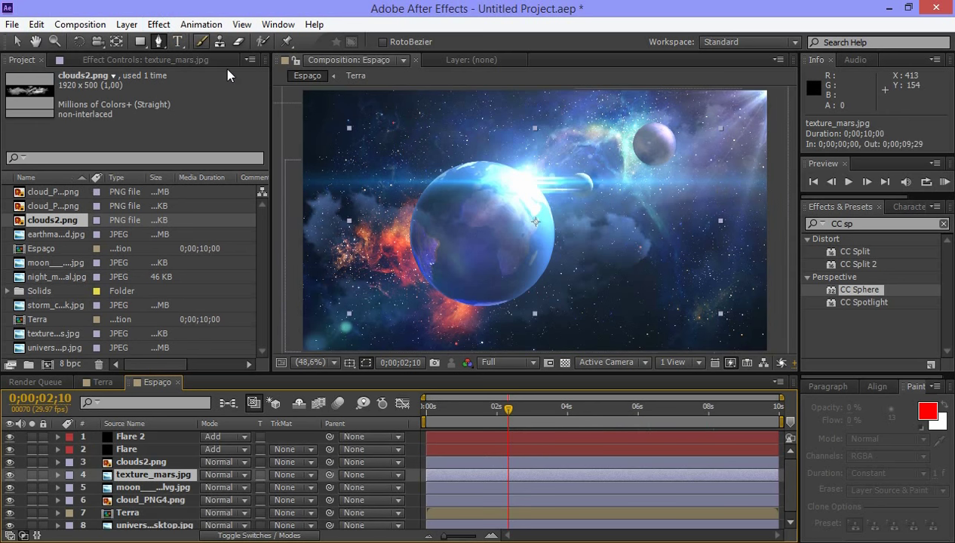
key("F3")
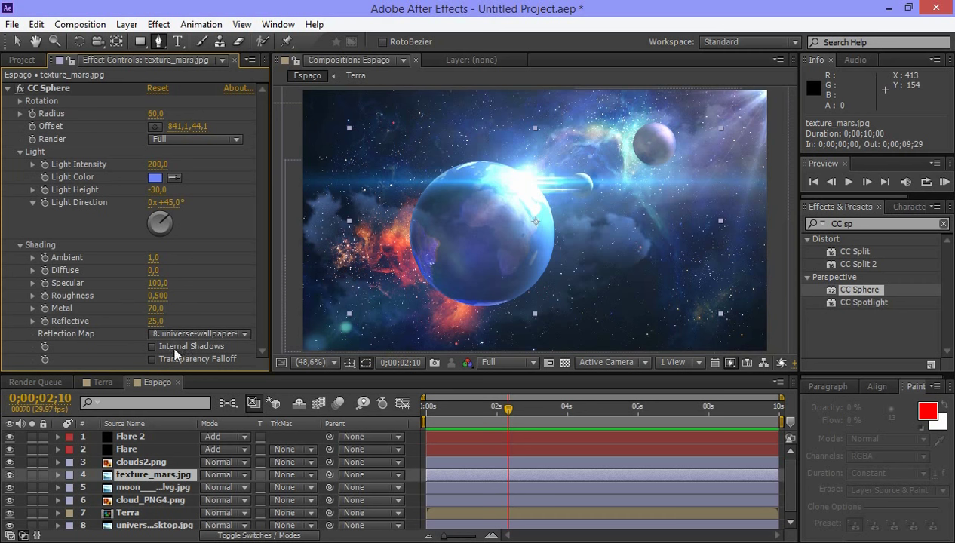
left_click(32, 203)
left_click(19, 151)
left_click(20, 113)
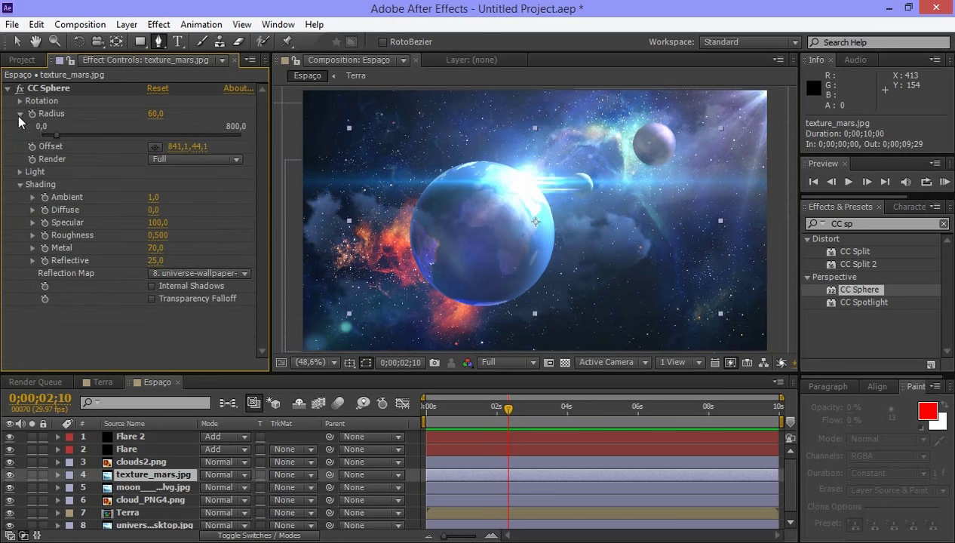
left_click(130, 436)
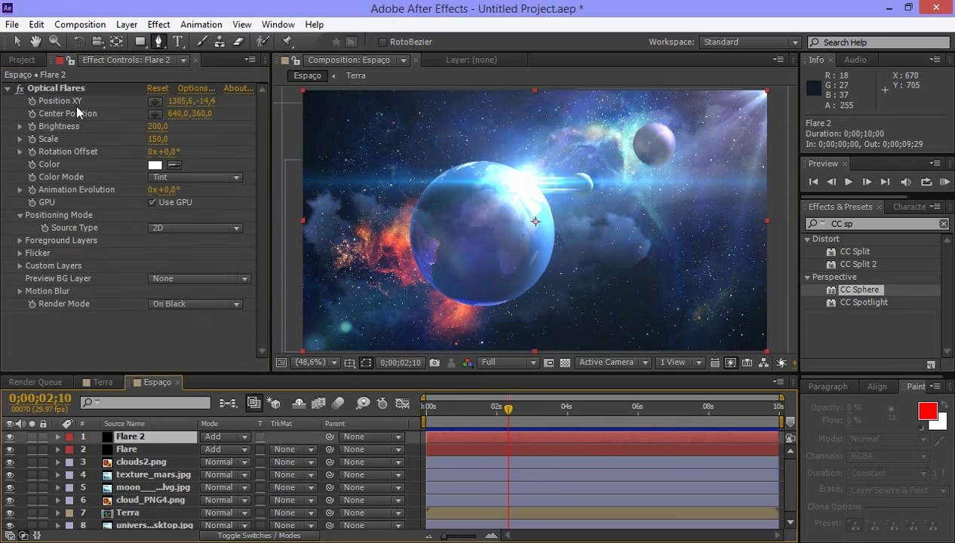